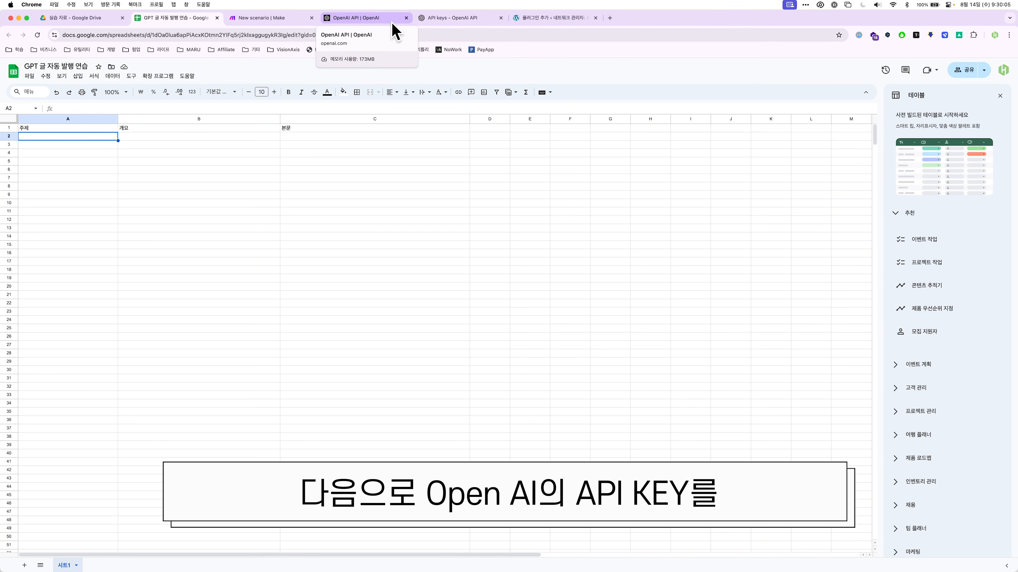
left_click(443, 20)
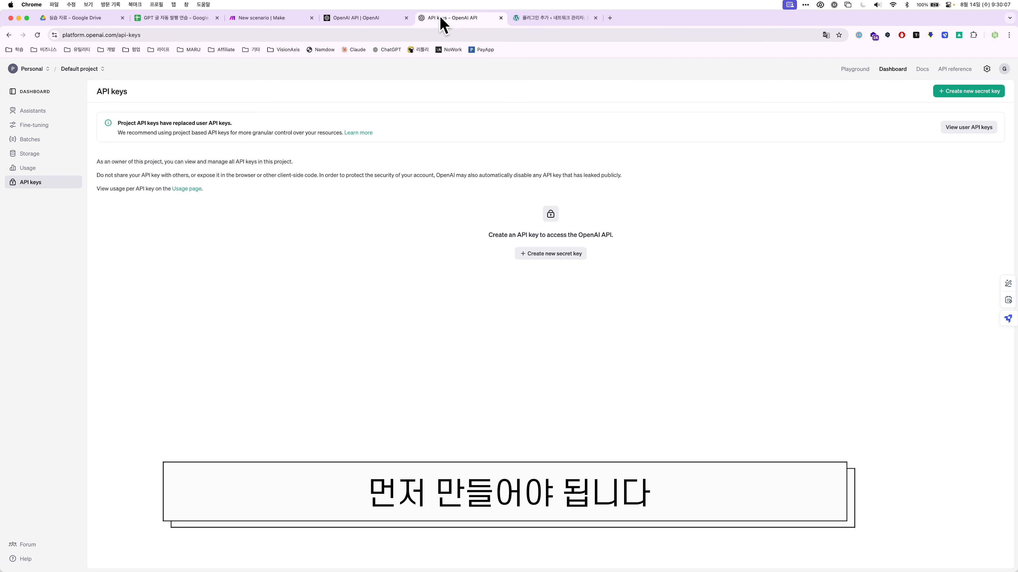
left_click(190, 20)
left_click(286, 20)
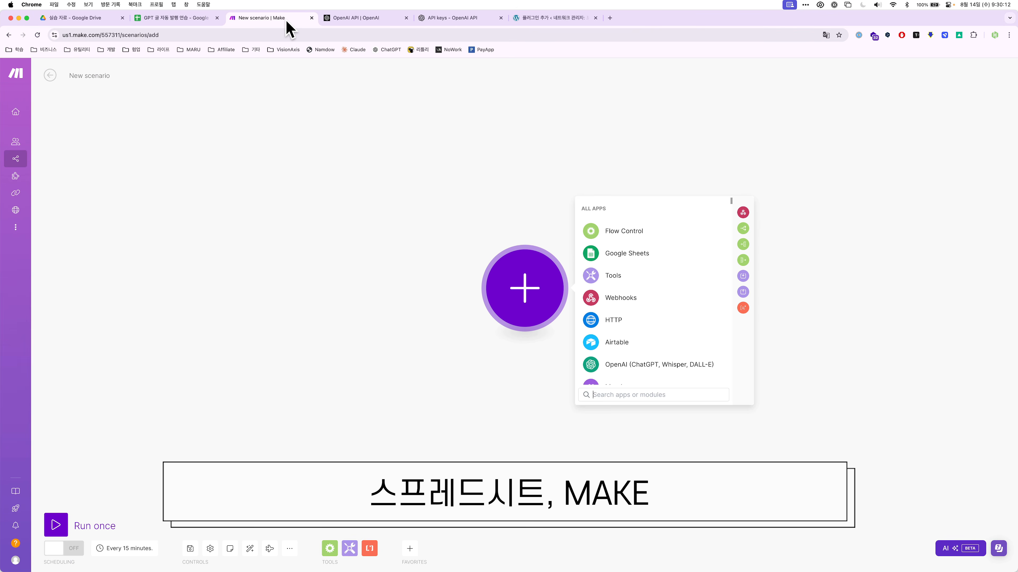
left_click(440, 19)
left_click(547, 24)
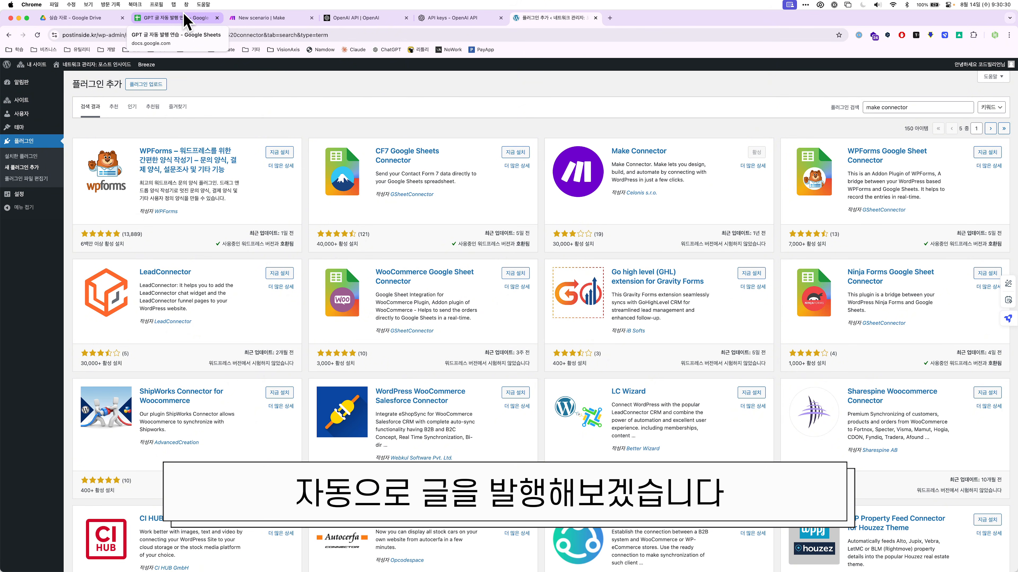
left_click(339, 18)
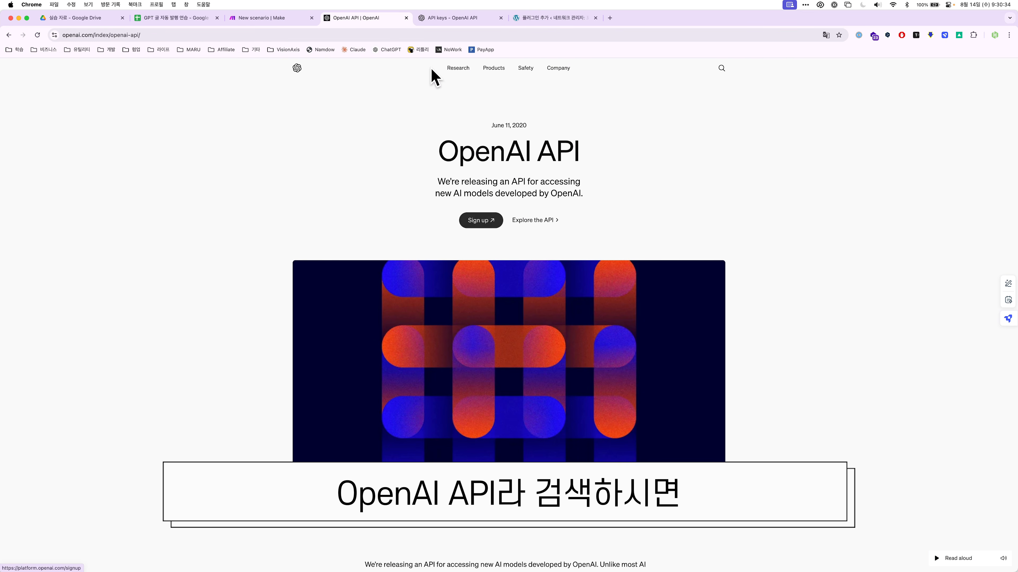
Step: Switch to the OpenAI platform and open the API keys page of its dashboard
left_click(477, 19)
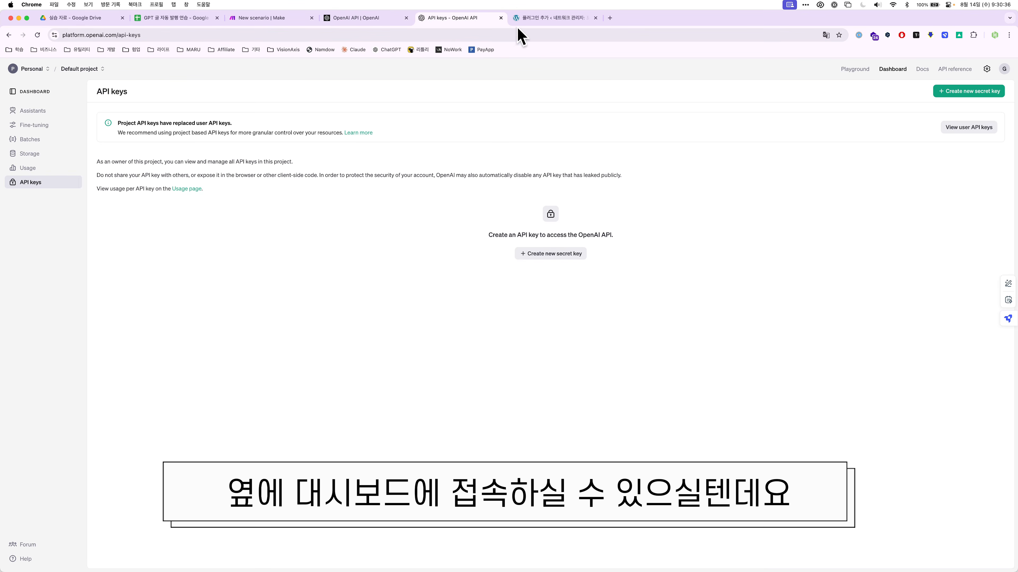
left_click(883, 71)
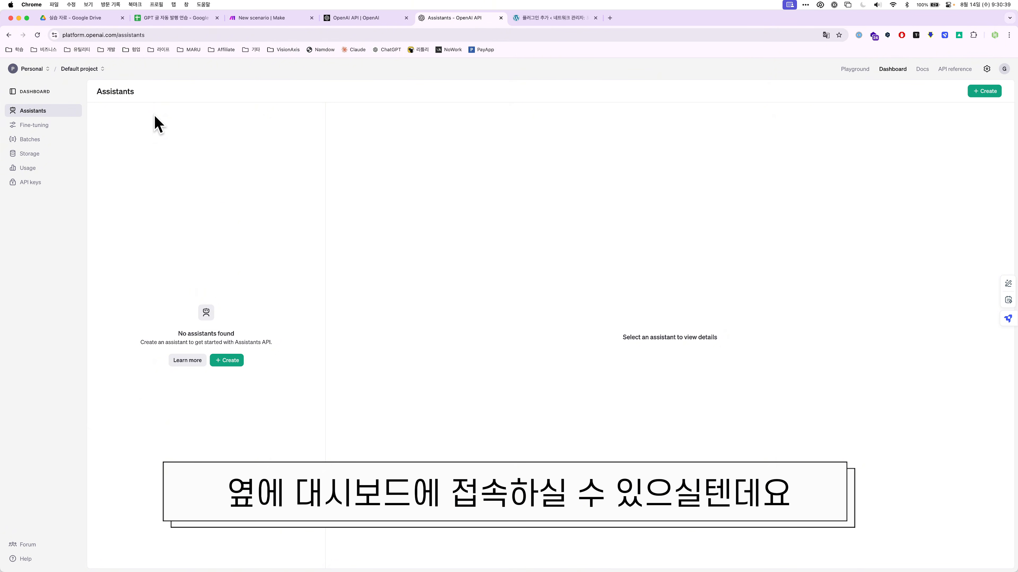
left_click(52, 185)
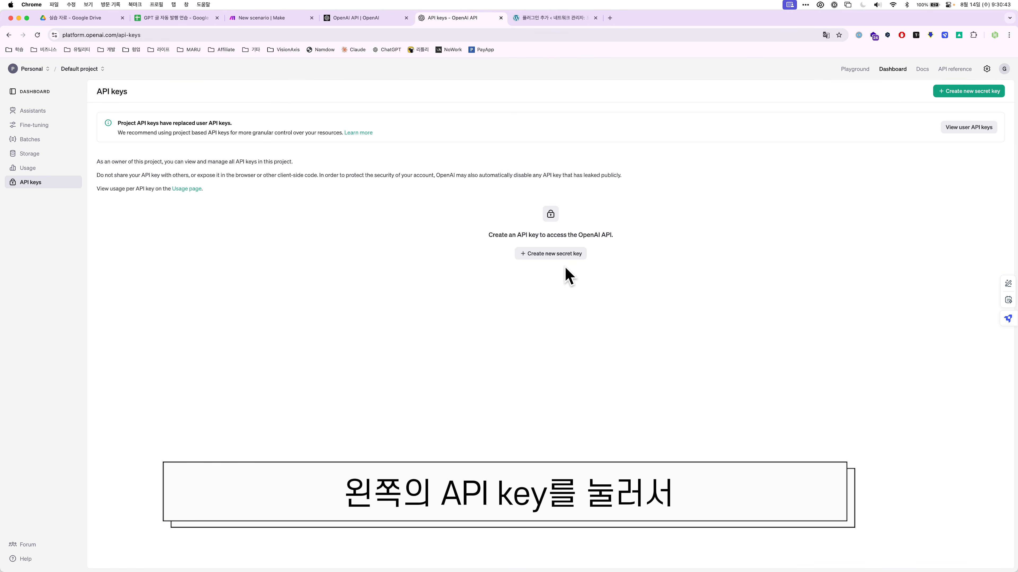
Step: Create a new secret key named "Make" for the default project and copy the generated key
left_click(561, 254)
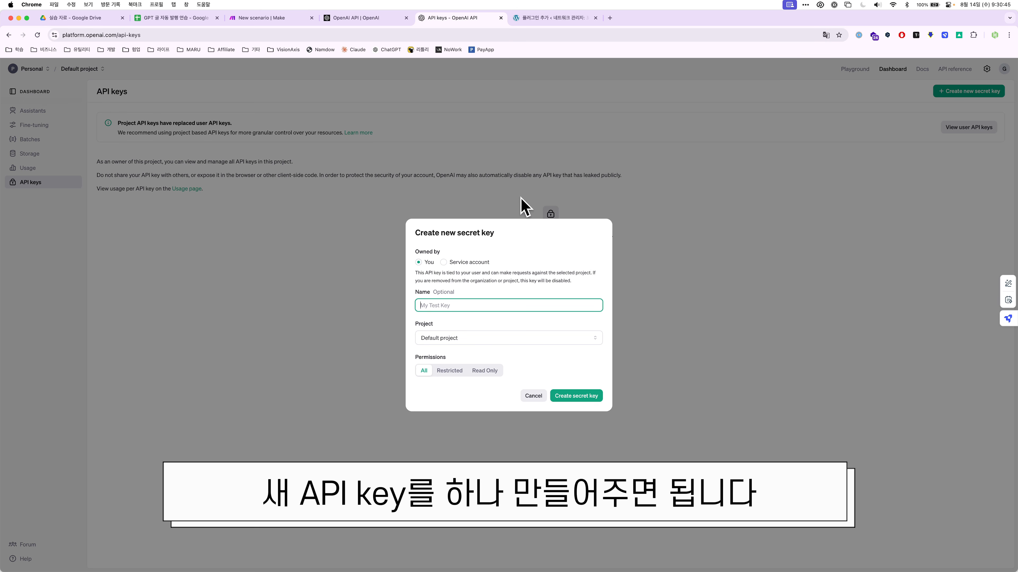
type("Make")
left_click(591, 395)
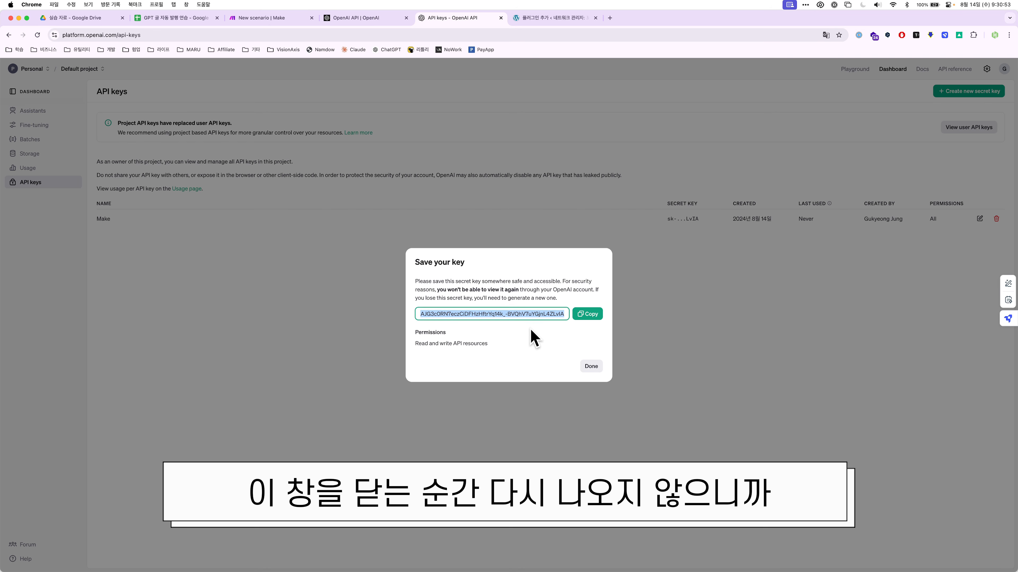
left_click(585, 316)
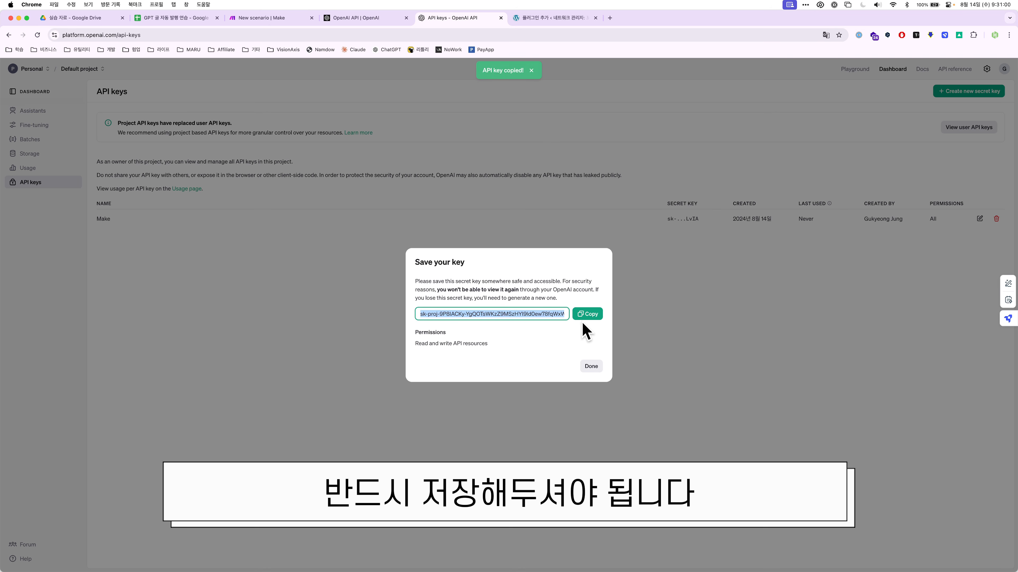
left_click(590, 368)
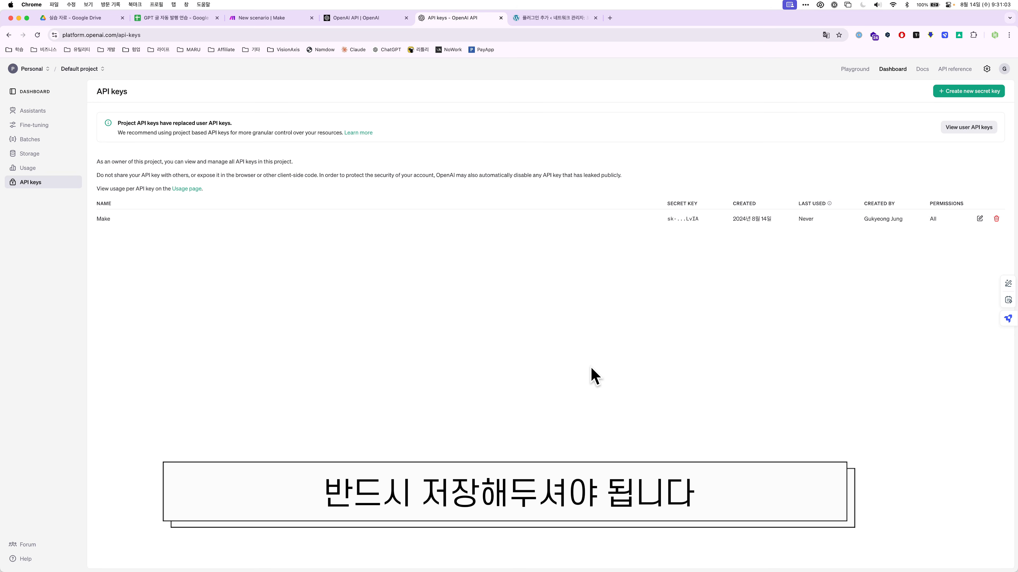
Step: Switch to the new Make scenario and add the Google Sheets "Watch New Rows" module as its trigger
left_click(291, 18)
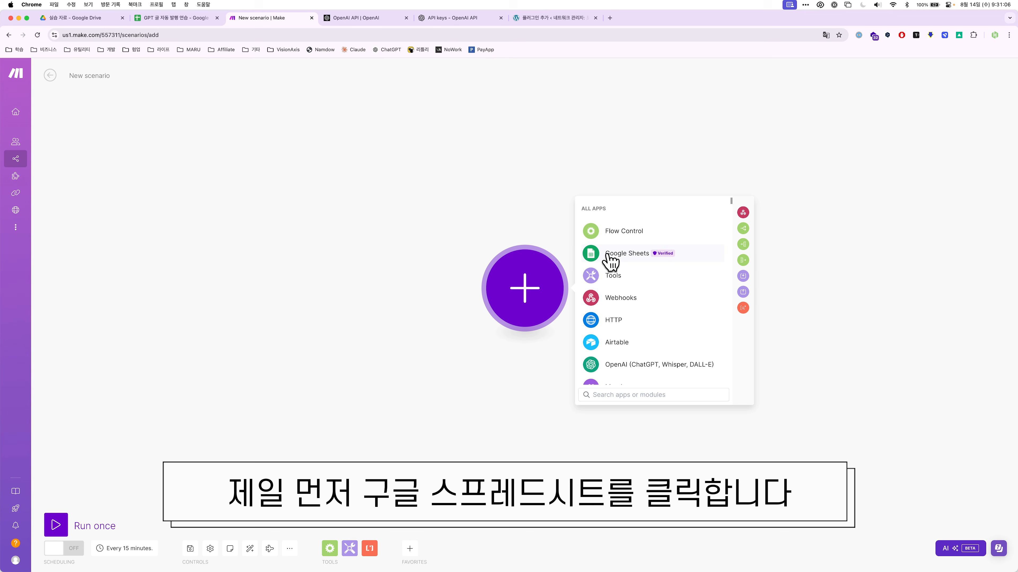
left_click(620, 263)
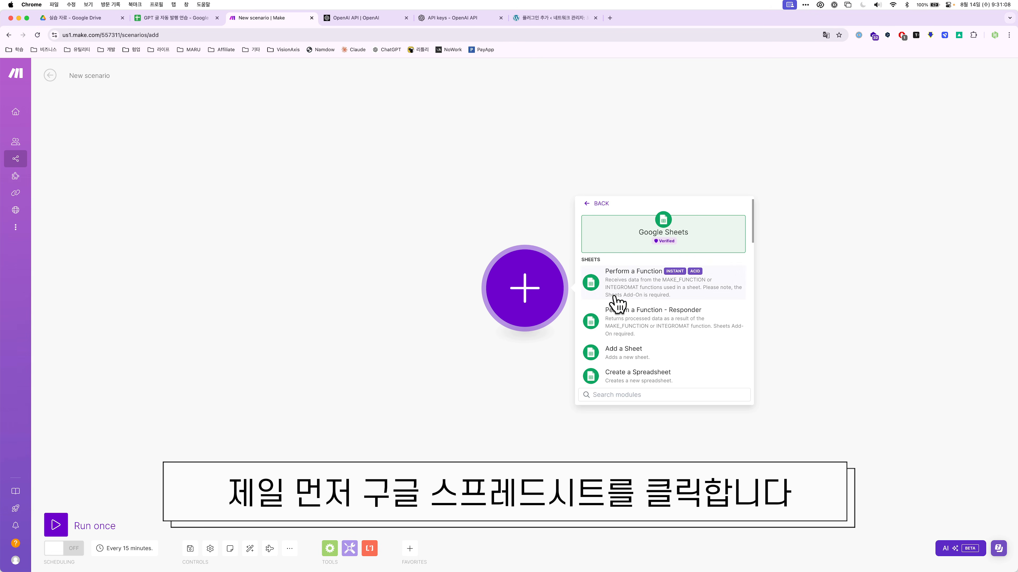
scroll(617, 305, "down", 10)
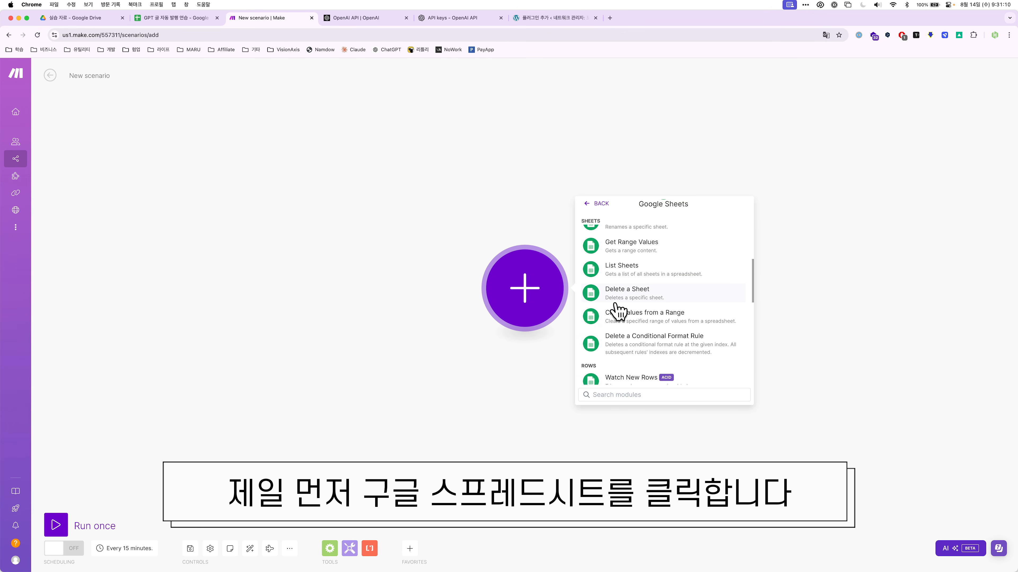
scroll(617, 310, "down", 5)
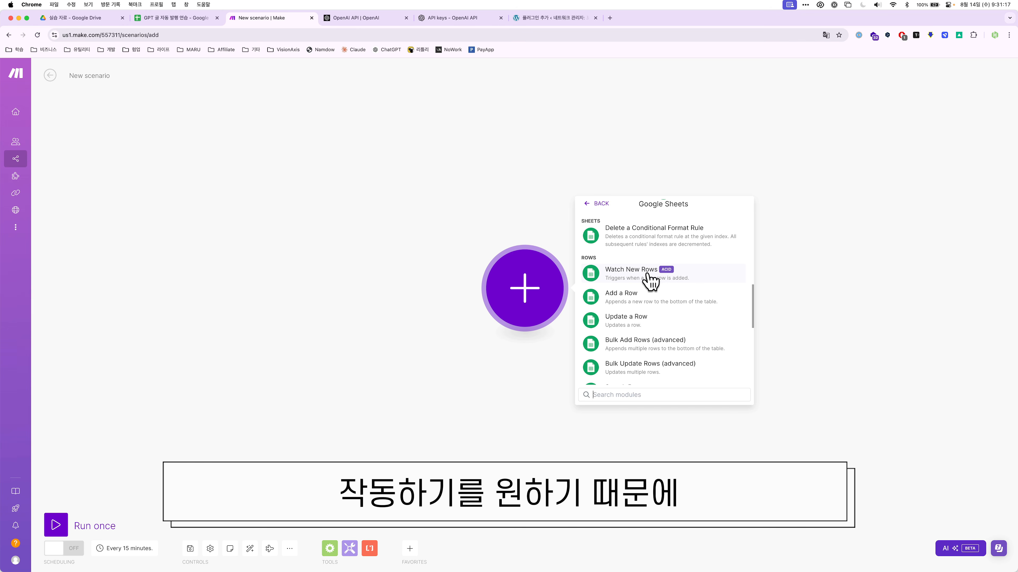
left_click(649, 283)
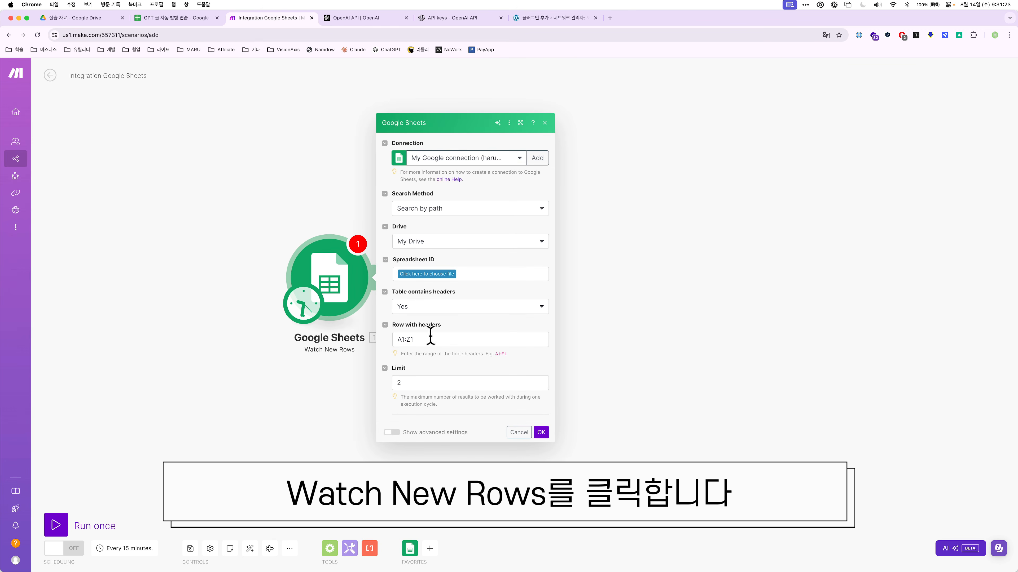
Step: Set the Google Sheets module's spreadsheet to "GPT 글 자동 발행 연습" in the folder VisionAxis / 실습 자료
left_click(426, 274)
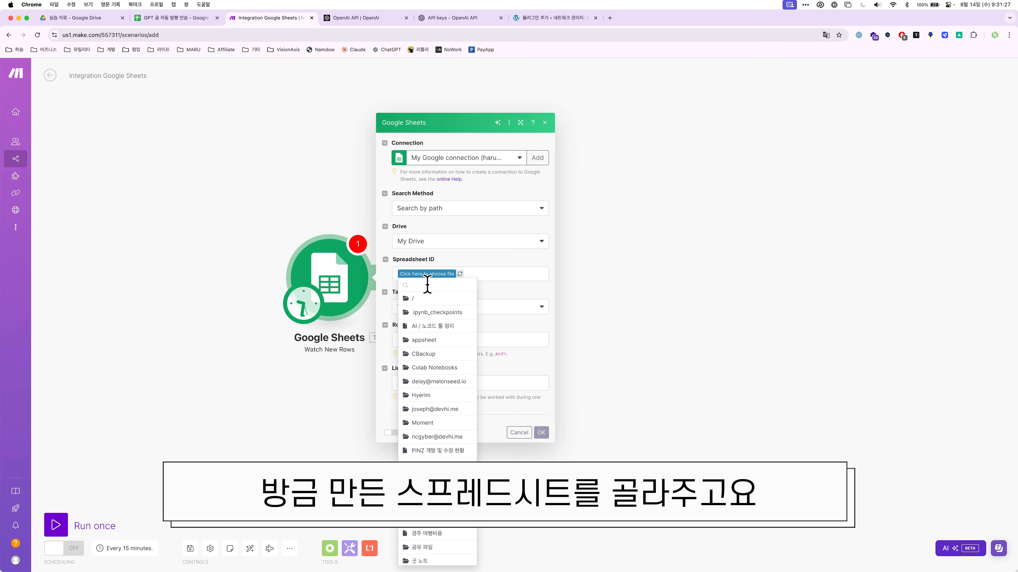
type("vision")
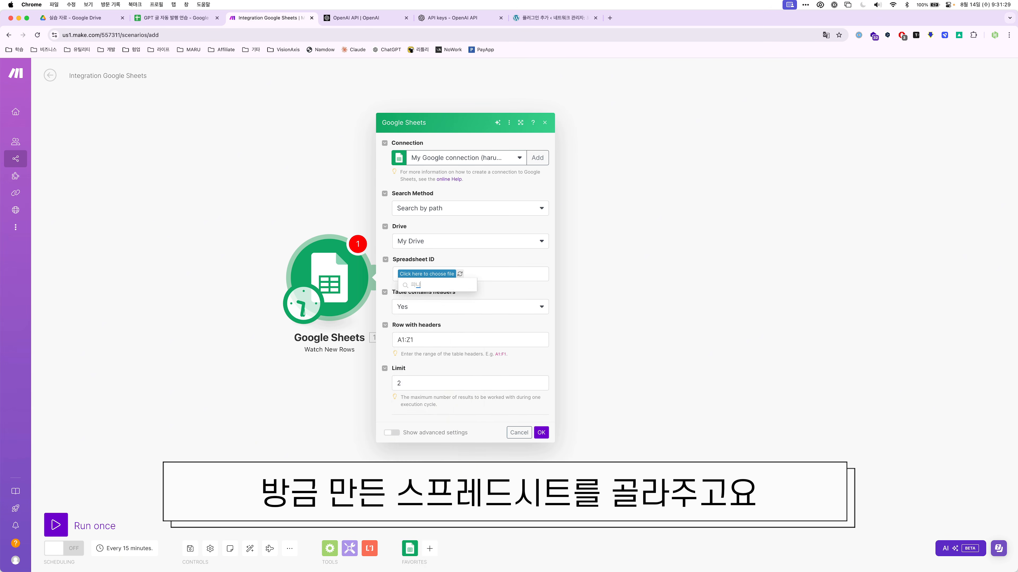
left_click(426, 300)
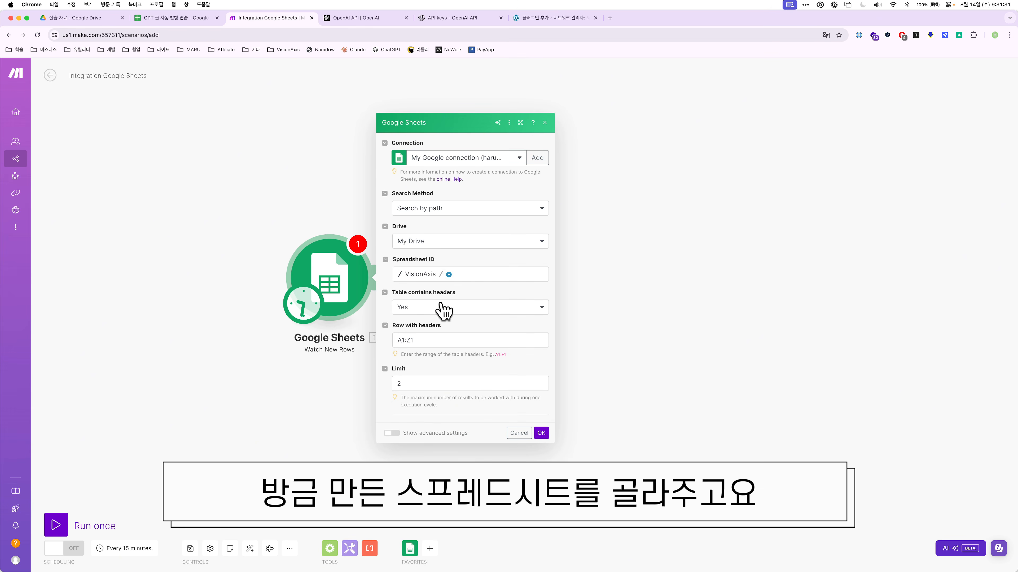
left_click(448, 276)
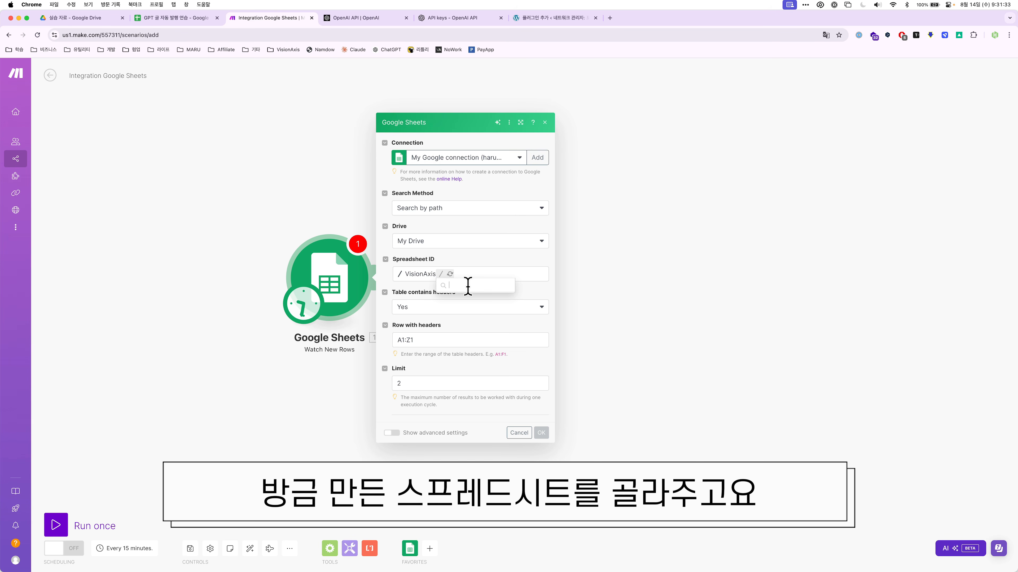
left_click(468, 297)
left_click(483, 276)
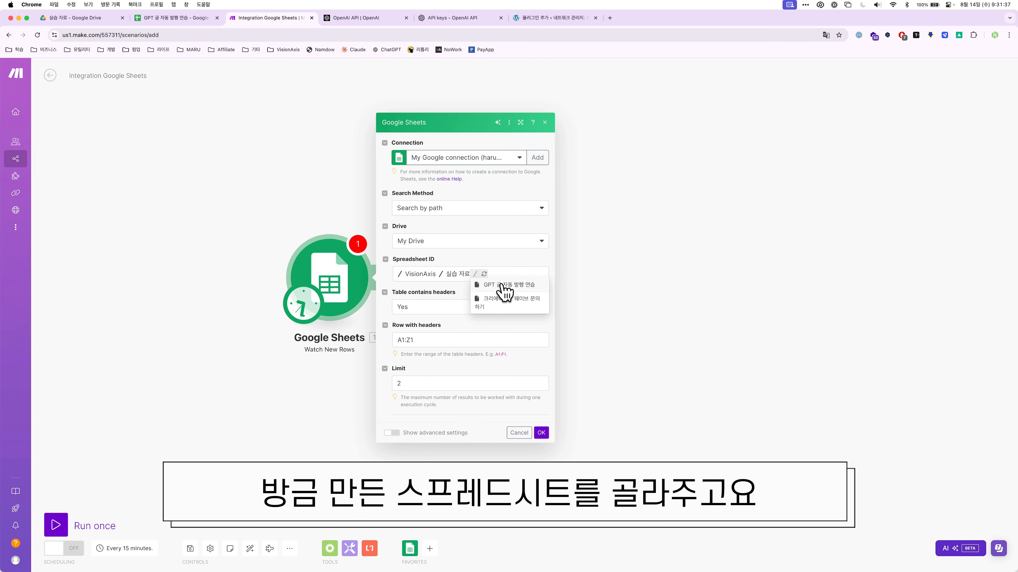
left_click(503, 286)
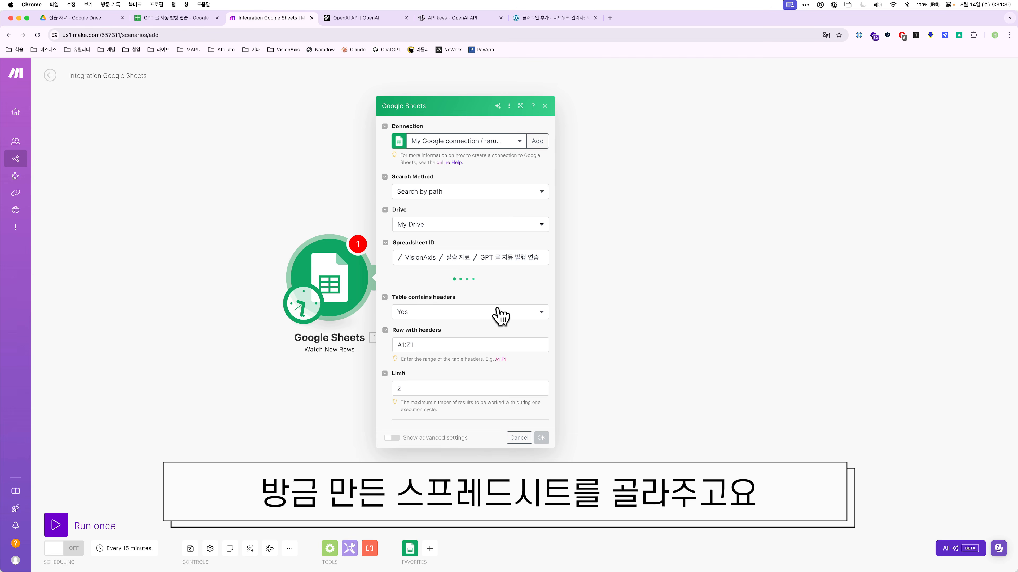
Step: Choose the sheet 시트1 for the Watch New Rows module, set its limit to 1, and save the module settings
left_click(480, 293)
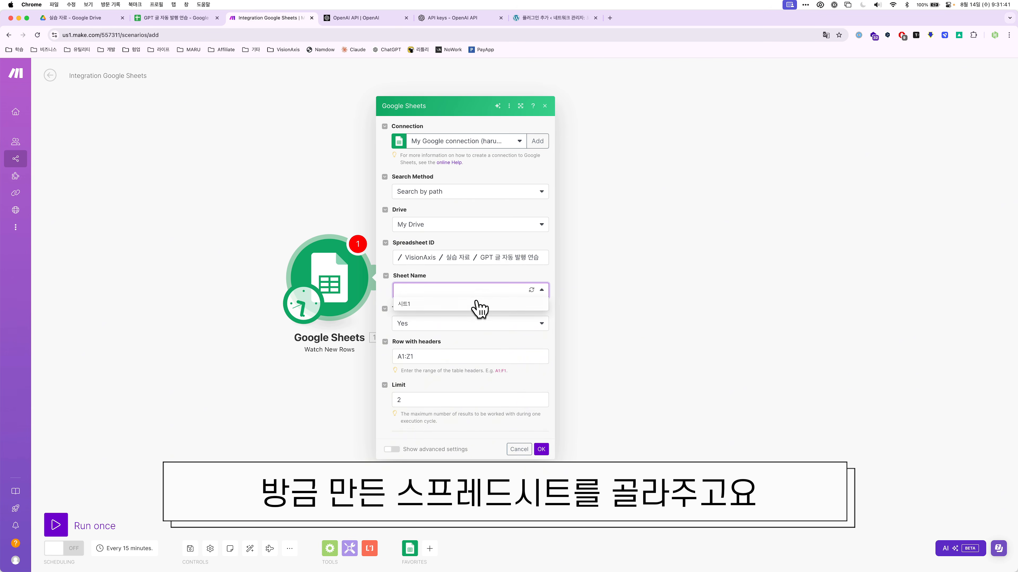
left_click(475, 304)
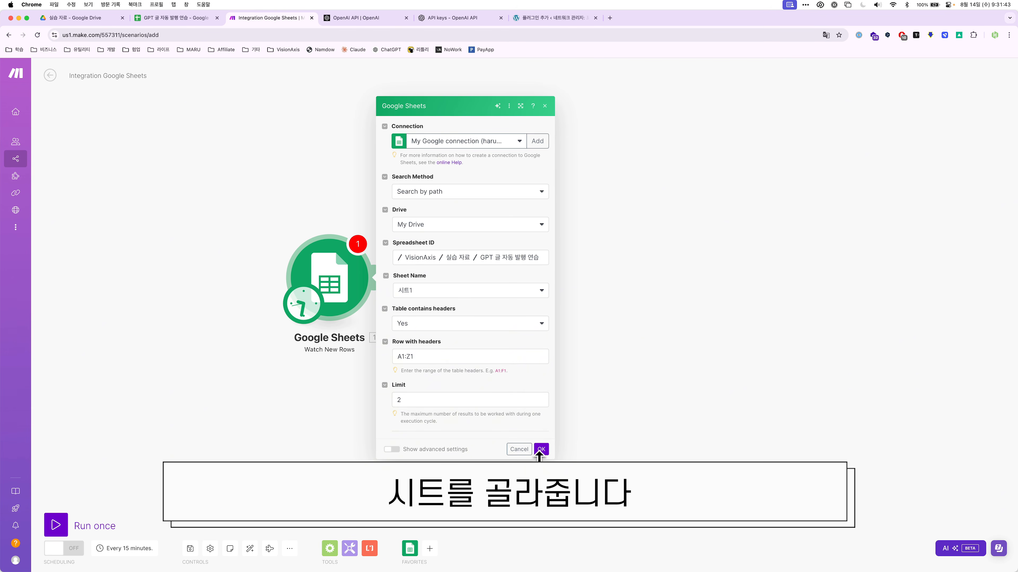
left_click(541, 402)
left_click(504, 419)
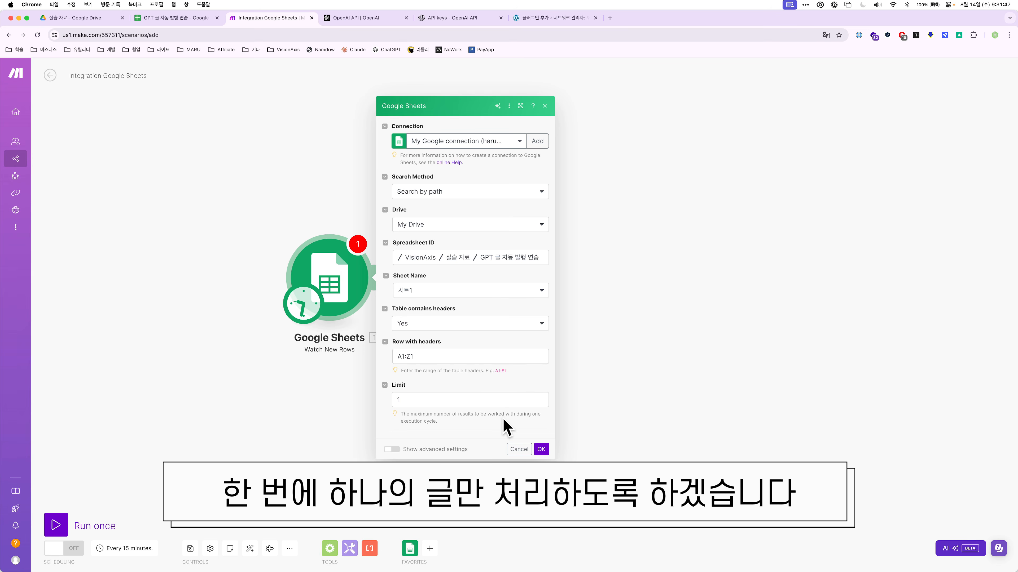
left_click(541, 449)
Step: Set the Google Sheets trigger's starting point to All
left_click(418, 309)
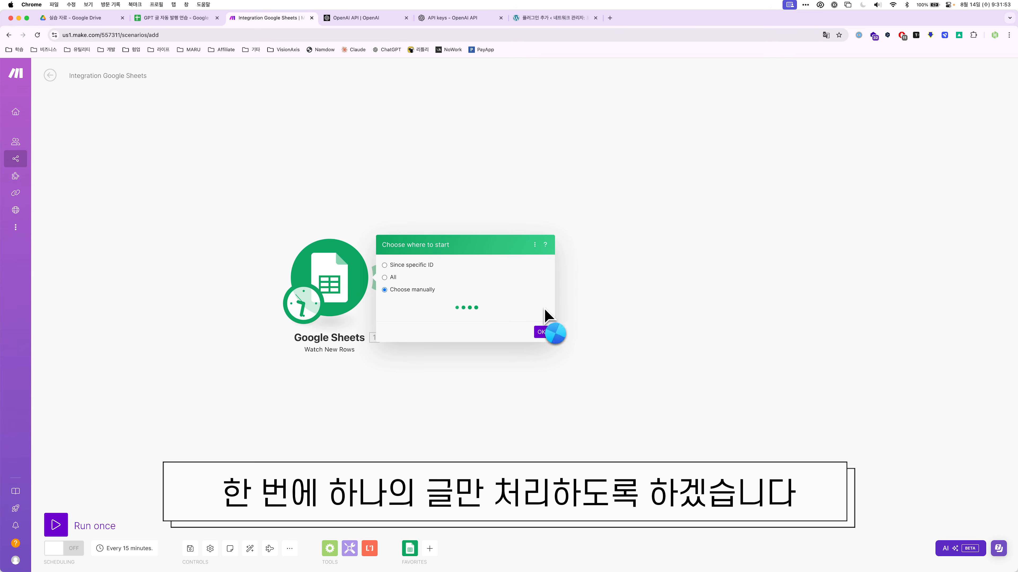
left_click(394, 266)
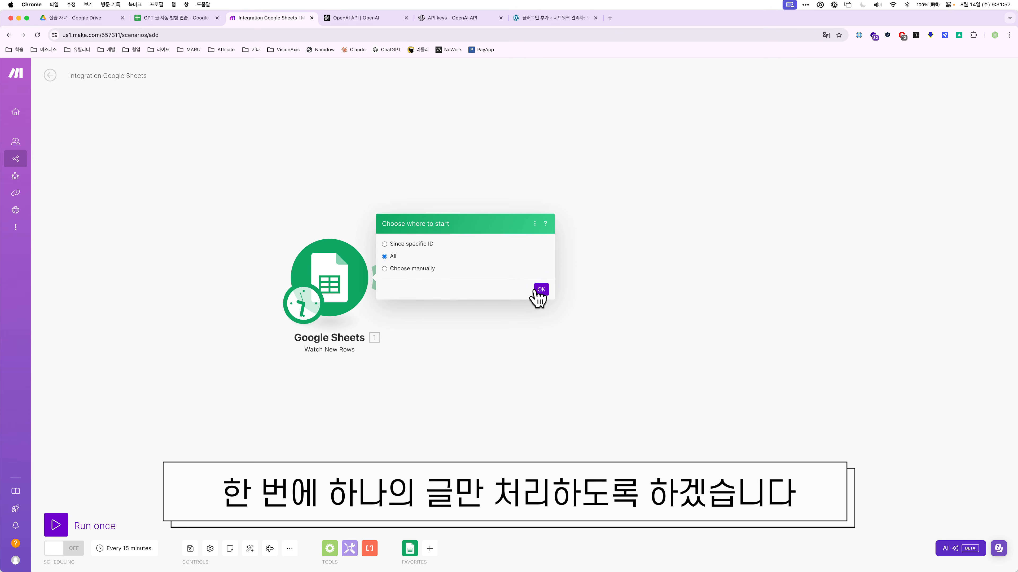
left_click(539, 291)
Step: Add an OpenAI "Create a Completion (Prompt)" module after the Google Sheets trigger
left_click(511, 287)
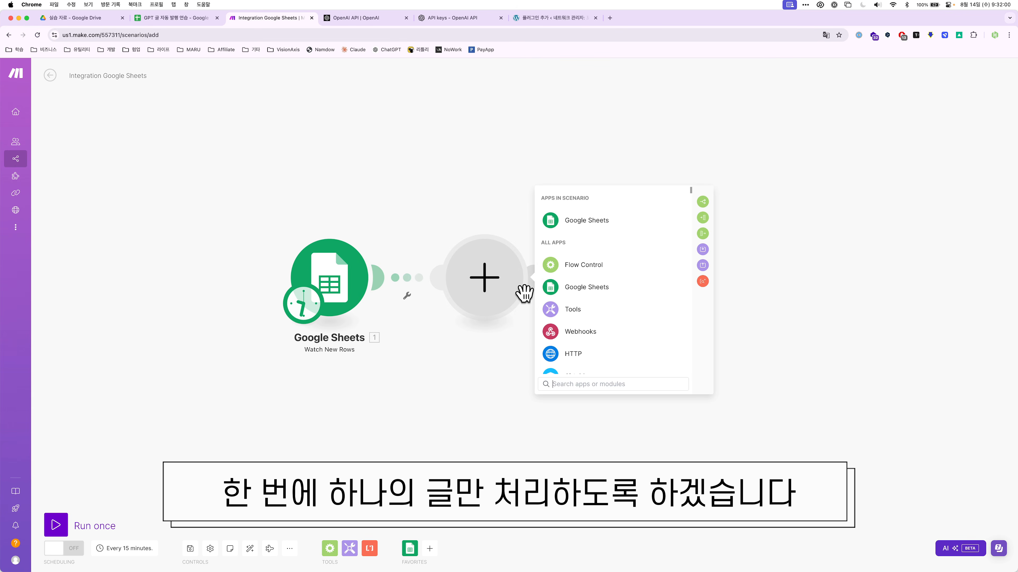
scroll(590, 287, "down", 2)
scroll(590, 287, "down", 1)
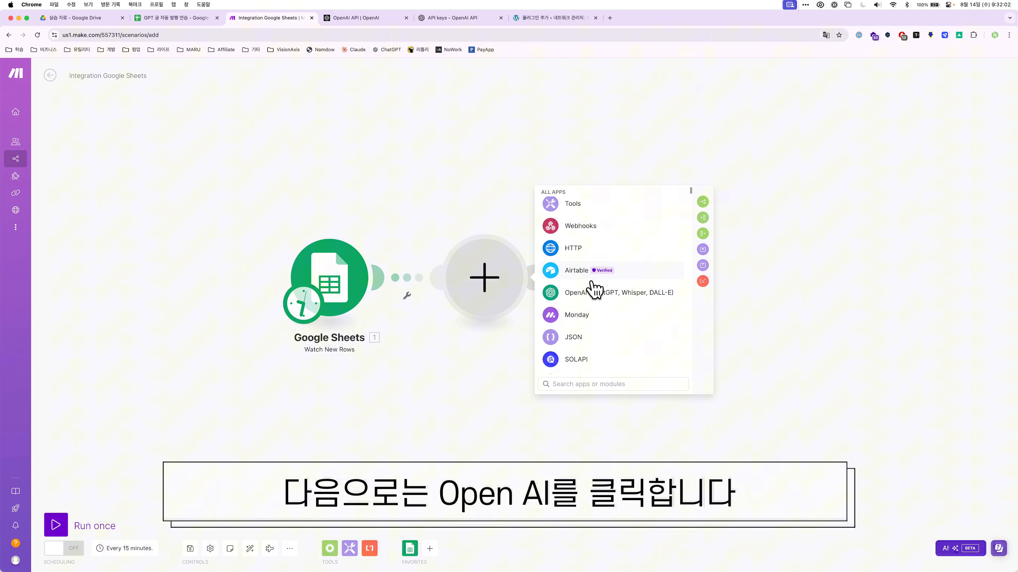
left_click(593, 299)
scroll(579, 298, "down", 1)
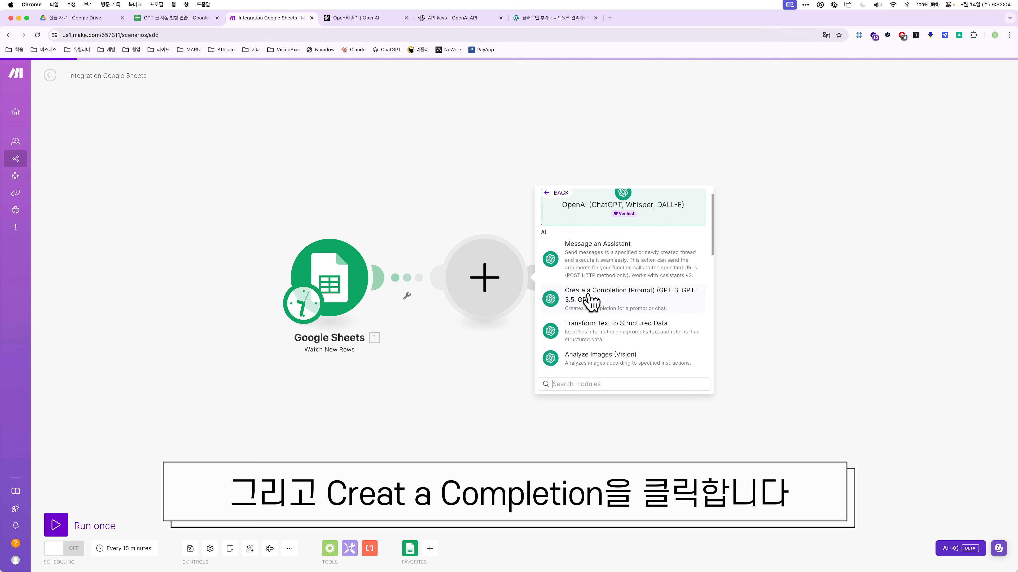
left_click(599, 303)
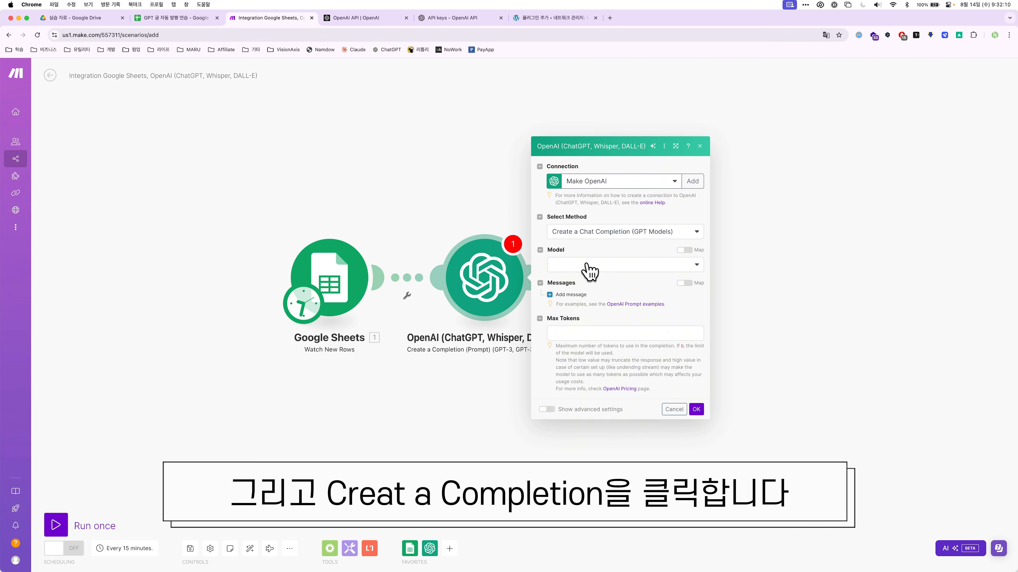
Step: Set the OpenAI module's model to gpt-4o-2024-08-06 (system) and its max tokens to 4000
left_click(587, 265)
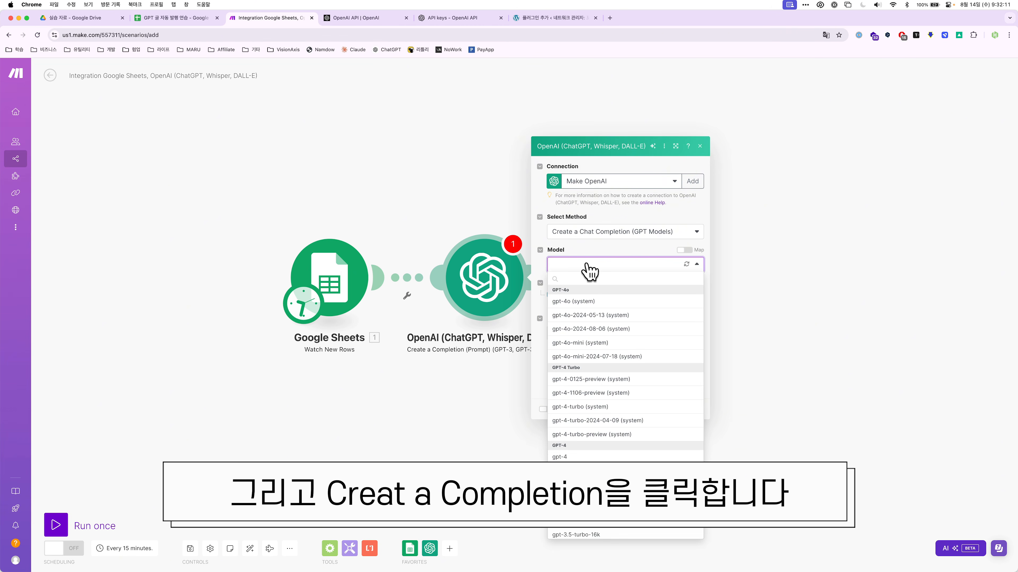
left_click(601, 328)
left_click(602, 333)
type("4")
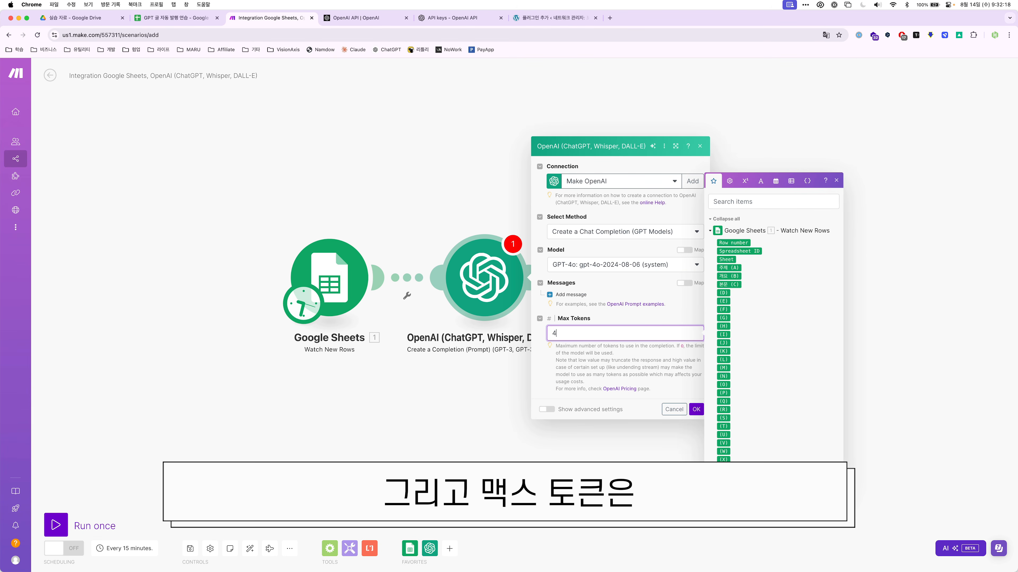
type("000")
left_click(594, 351)
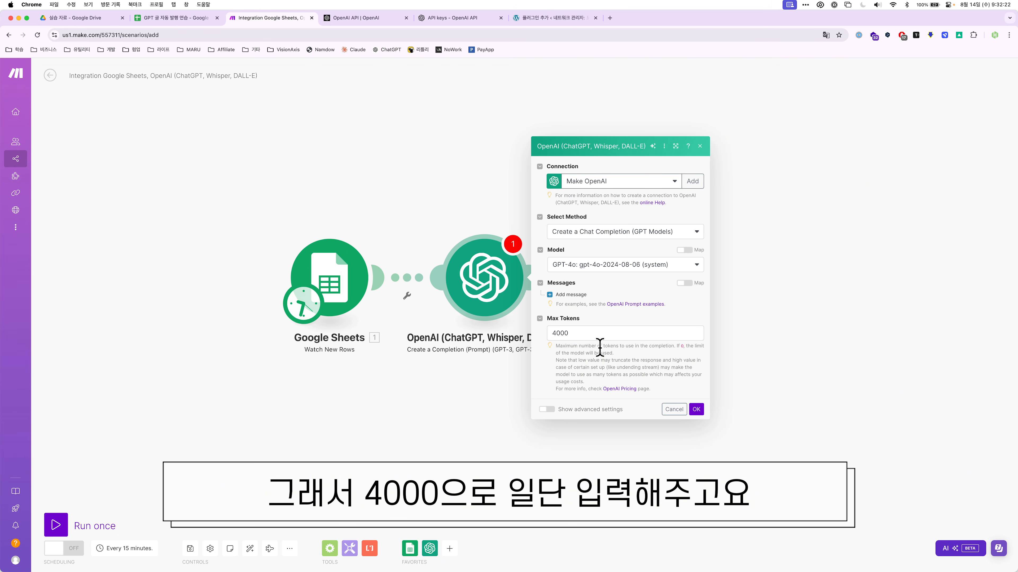
Step: Add a message to the OpenAI module and set its role to User
left_click(577, 296)
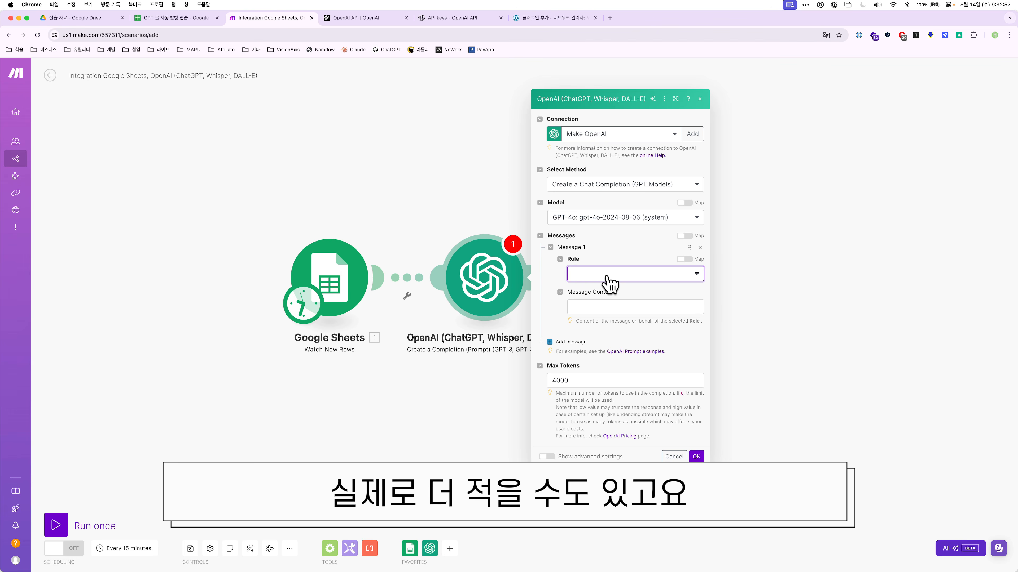
left_click(607, 278)
left_click(602, 307)
left_click(603, 301)
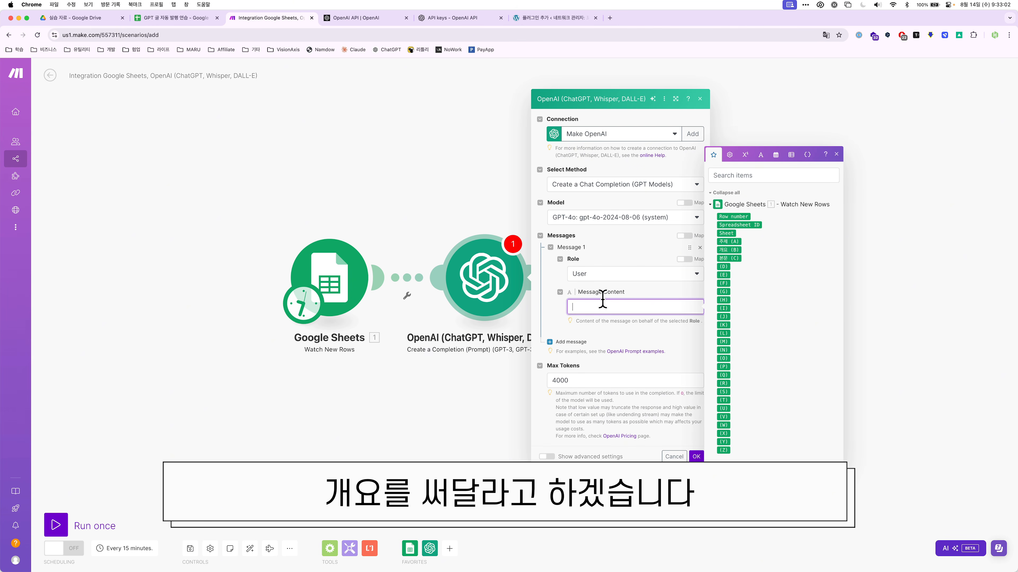
Step: Write "블로그 글을 작성할건데 개요를 작성해줘" as the first line of the message content
type("rod")
key("super+a")
type("개요")
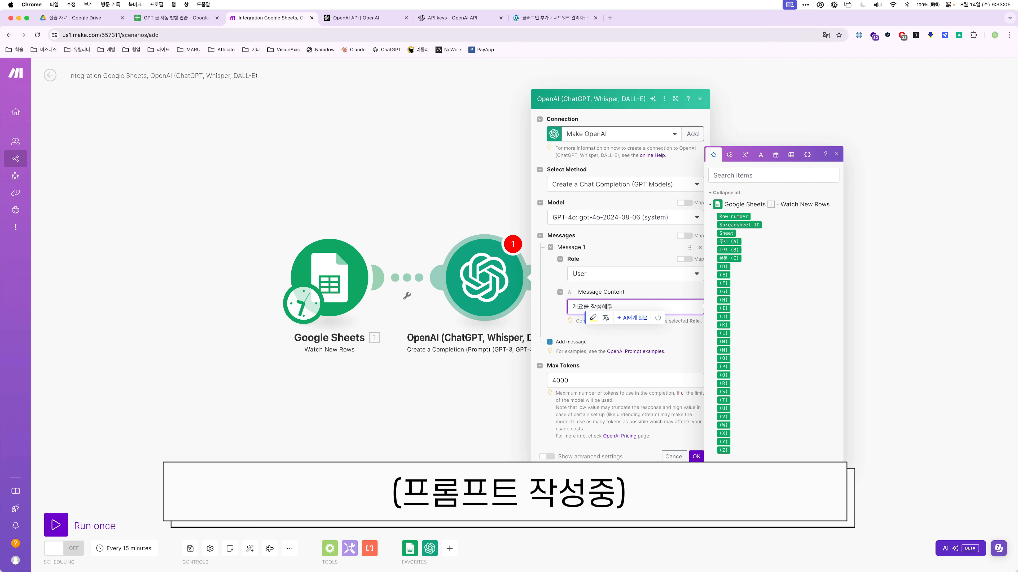
type("블로그 글을 작성할건데")
key("Return")
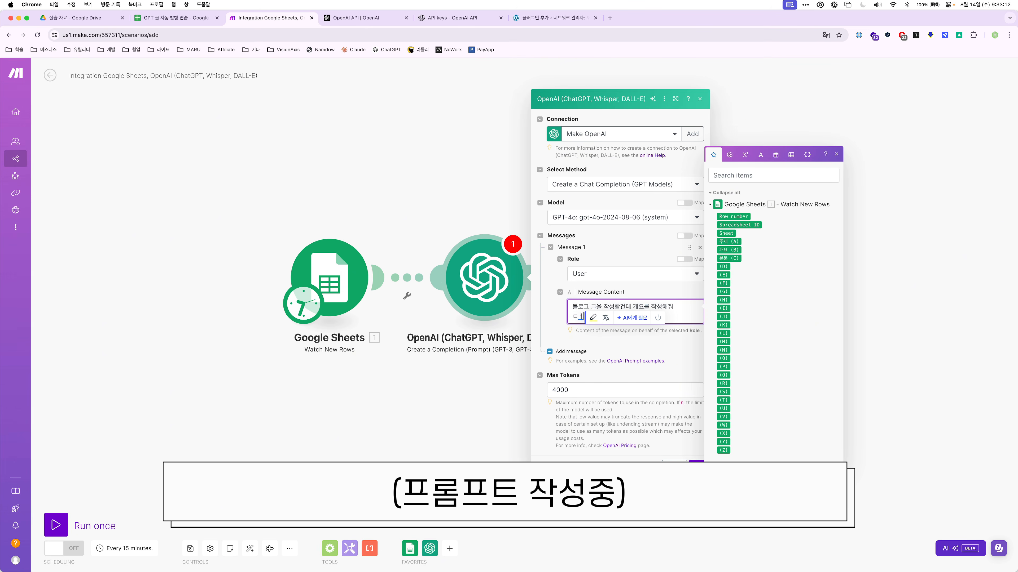
Step: Disable the Liner text tooltip on the current site and return to the message content
left_click(657, 317)
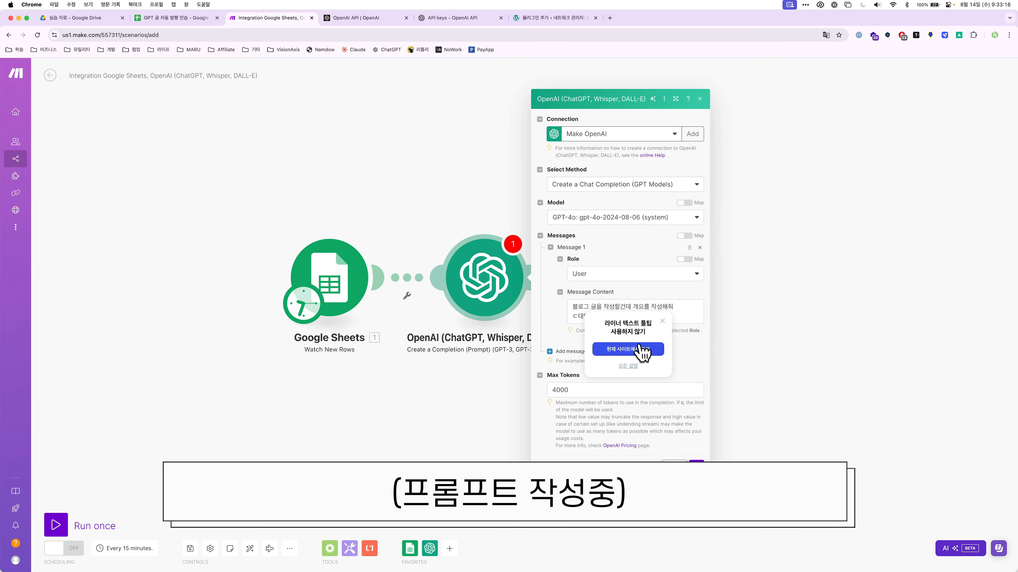
left_click(641, 349)
left_click(607, 318)
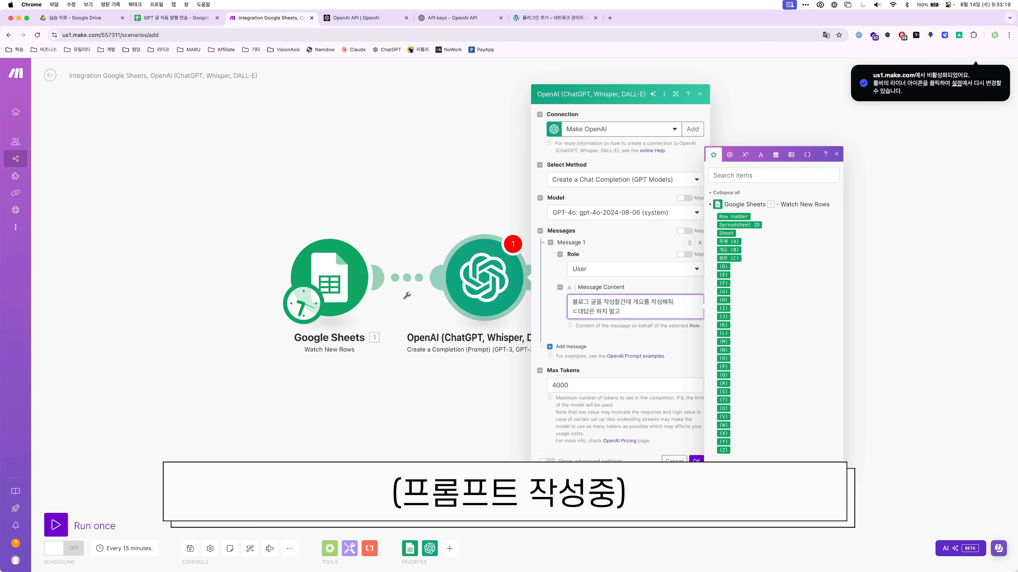
Step: Complete the second prompt line as "대답은 하지 말고 글만 작성해줘" and leave a blank line below it
type("말고")
key("BackSpace")
type("글만 작성햇")
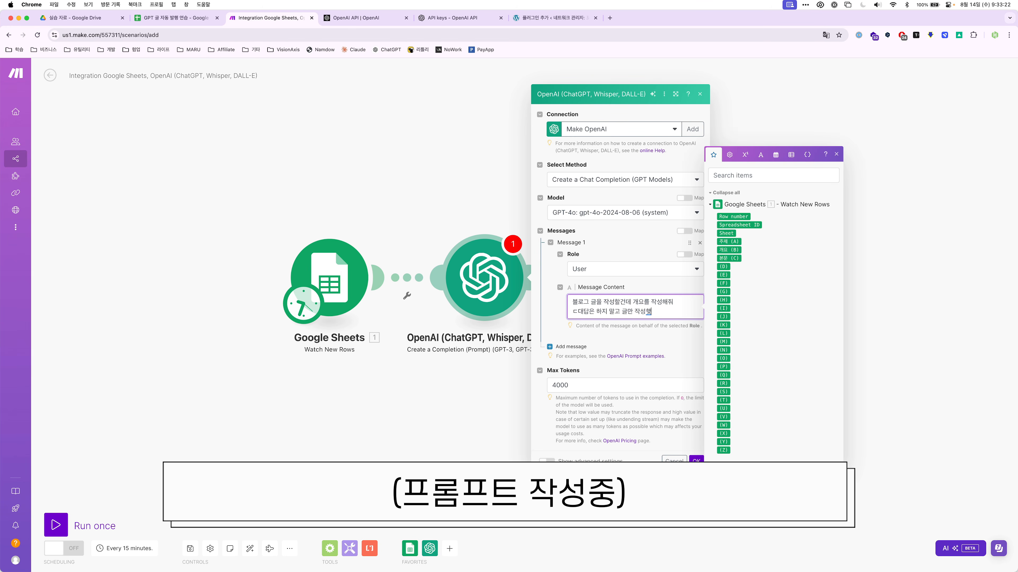
key("Return")
key("Return")
Step: End the prompt with "주제:" followed by the trigger's 주제 (A) value, and save the OpenAI module
type("지")
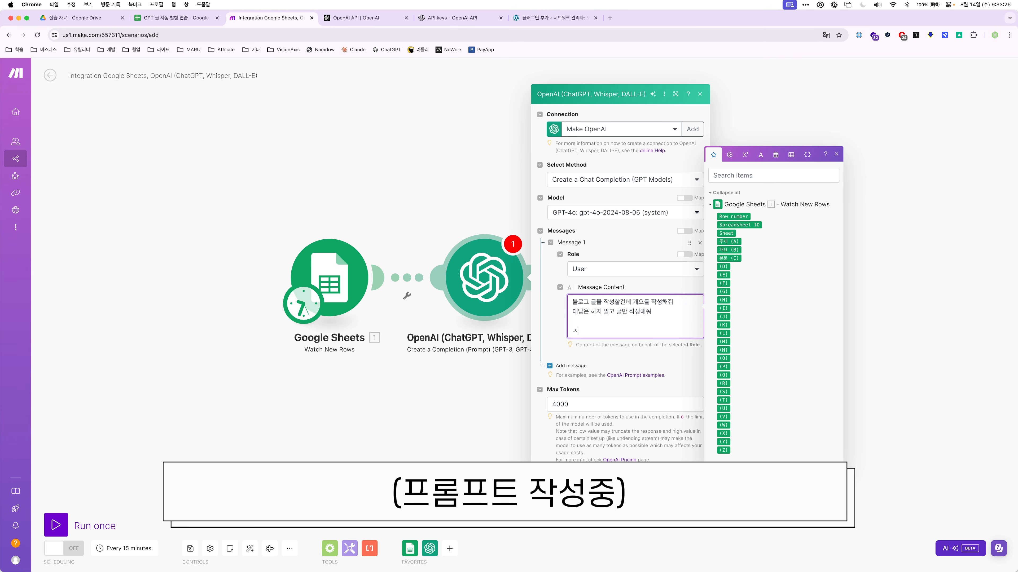
type(":")
left_click(739, 243)
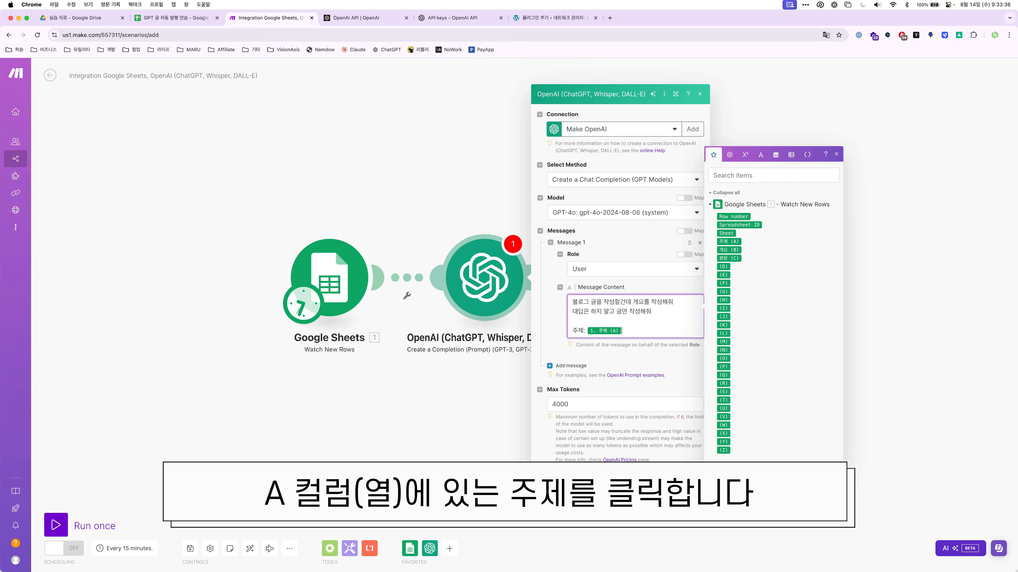
left_click(690, 491)
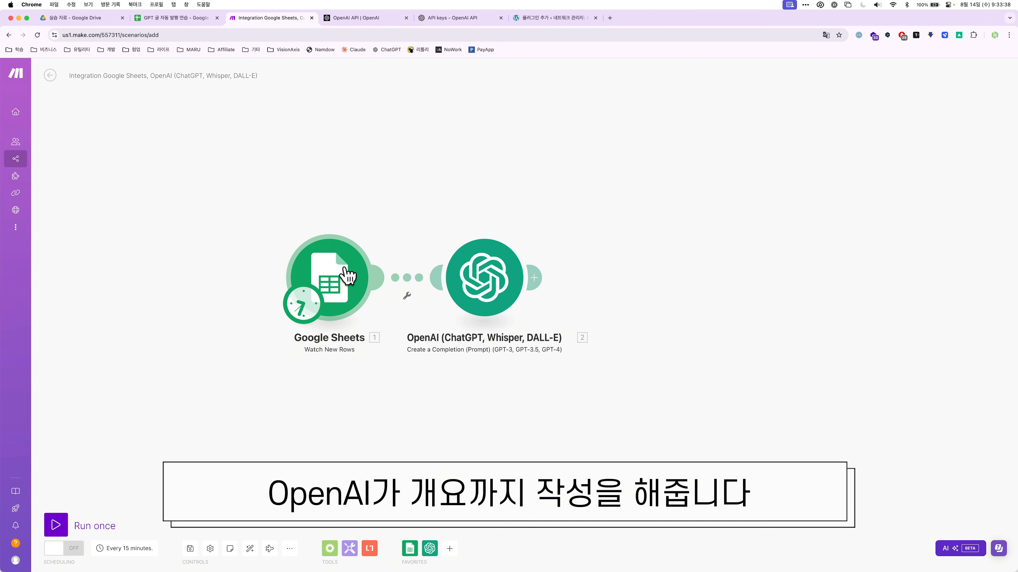
Step: Shift the two existing modules to make room and add a Google Sheets "Update a Row" module after OpenAI
left_click_drag(344, 269, 276, 270)
left_click_drag(478, 269, 413, 269)
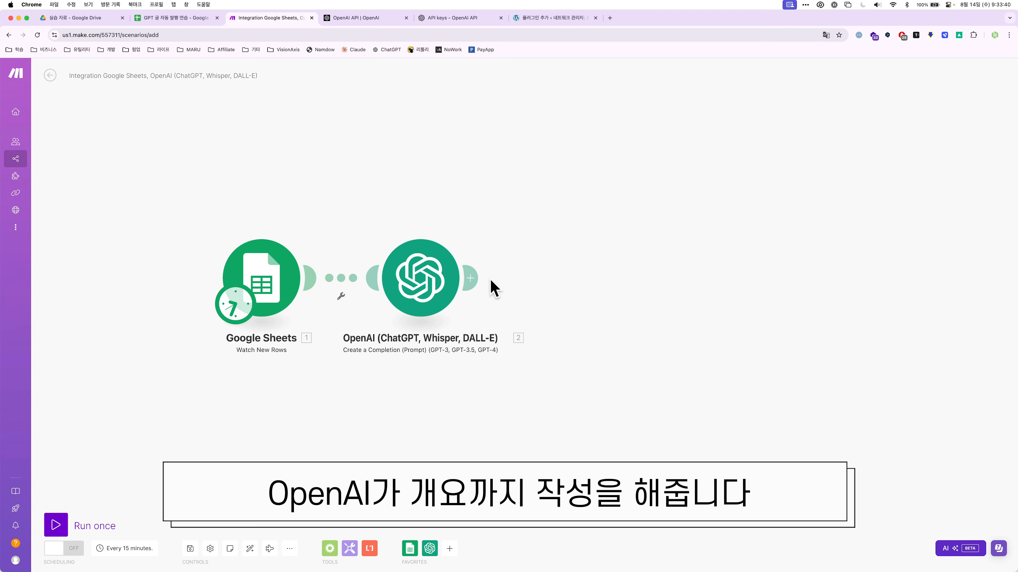
left_click(472, 277)
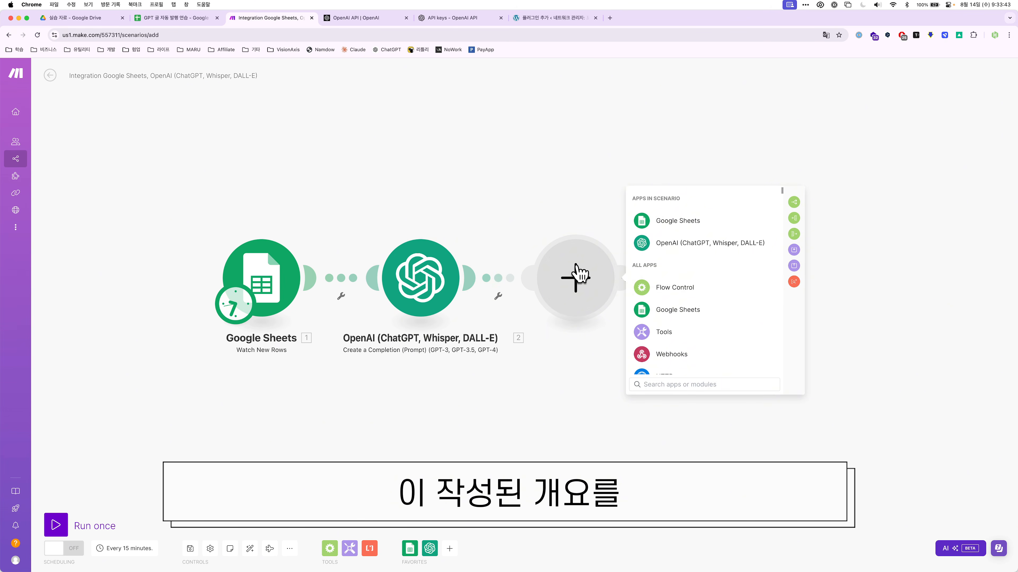
left_click(667, 223)
scroll(665, 292, "down", 5)
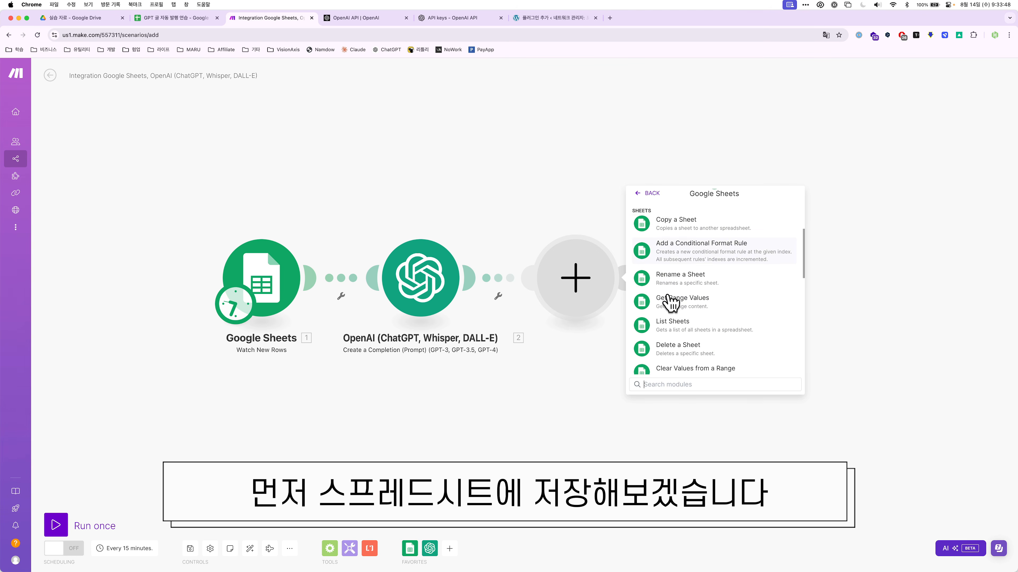
scroll(668, 304, "up", 3)
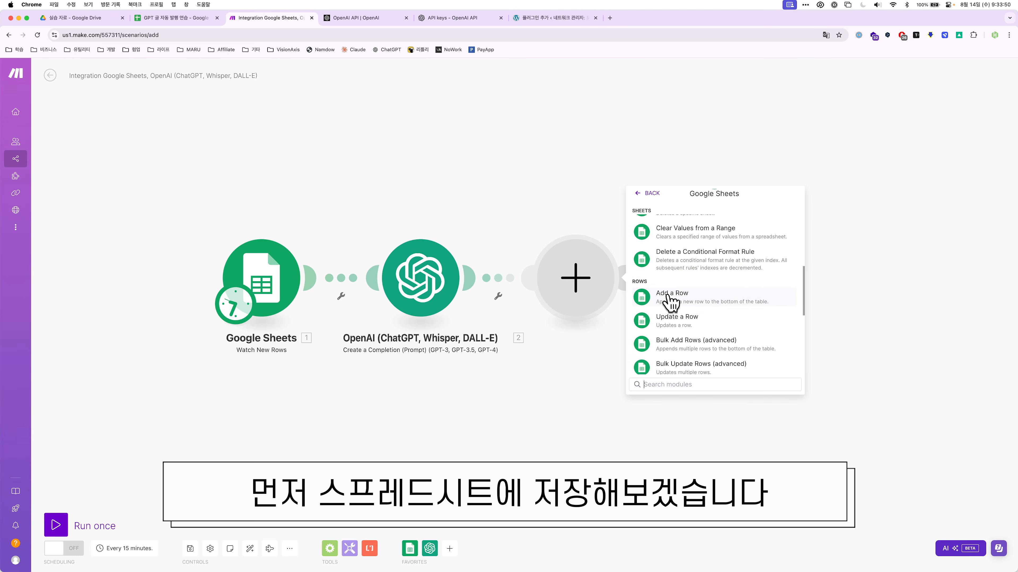
scroll(669, 301, "down", 5)
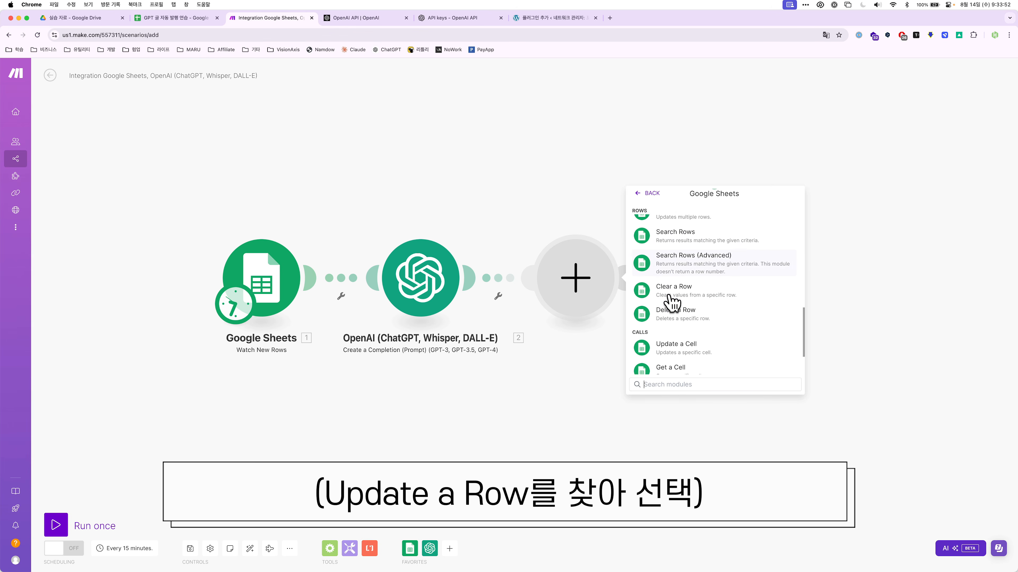
scroll(674, 304, "up", 3)
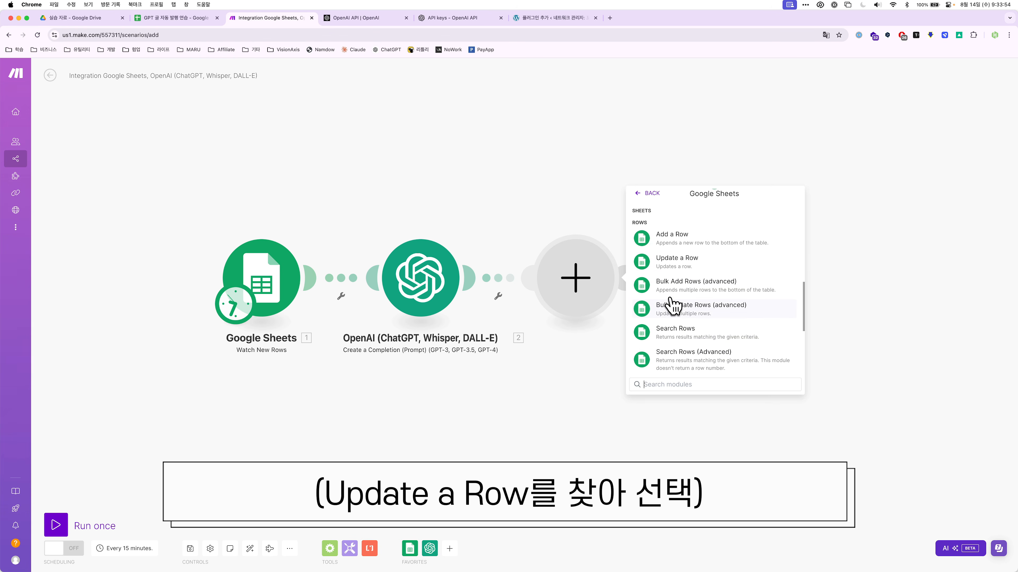
left_click(676, 268)
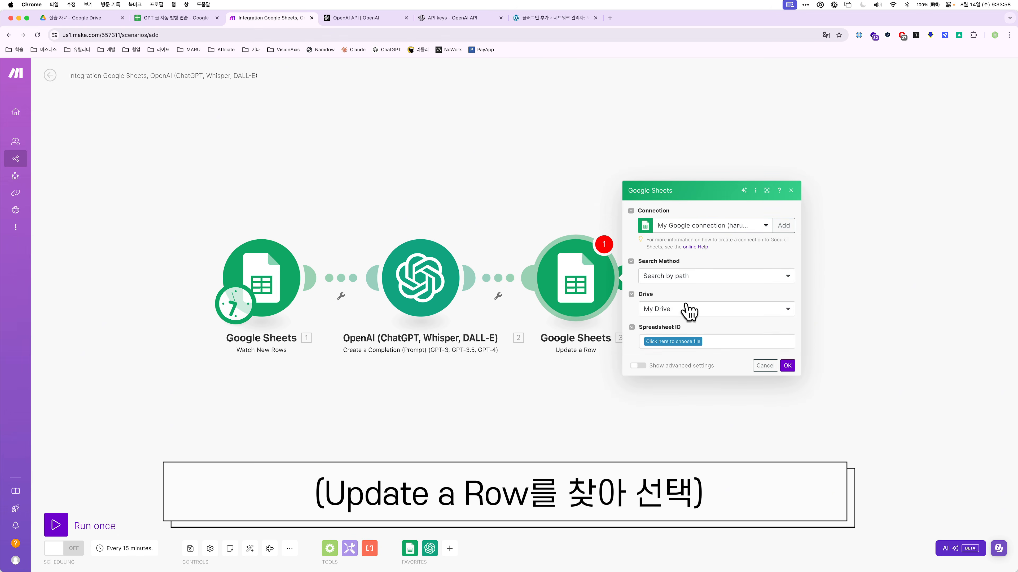
Step: Choose the spreadsheet /VisionAxis/실습 자료/GPT 글 자동 발행 연습 from My Drive for the Update a Row module
left_click(686, 305)
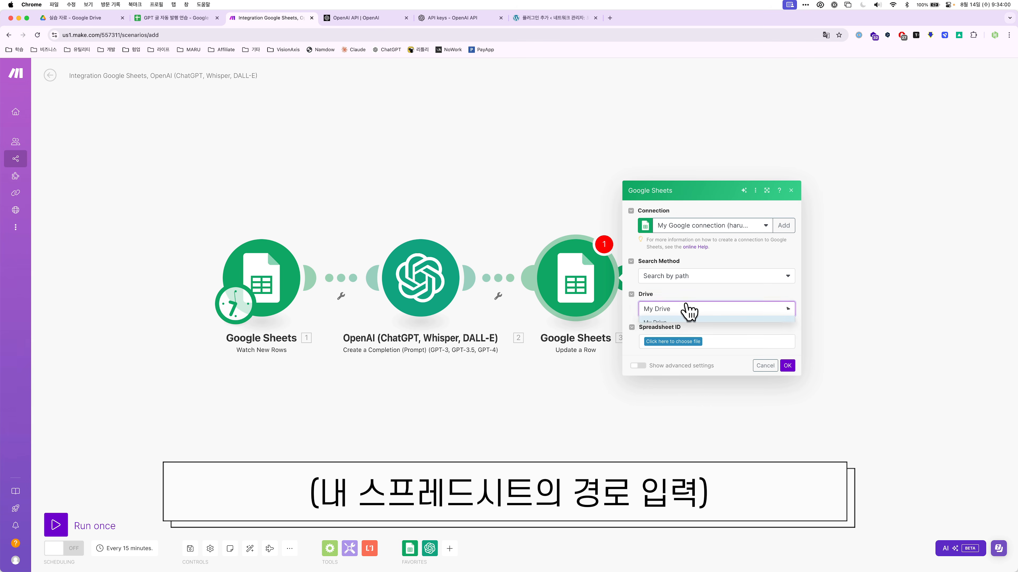
left_click(688, 294)
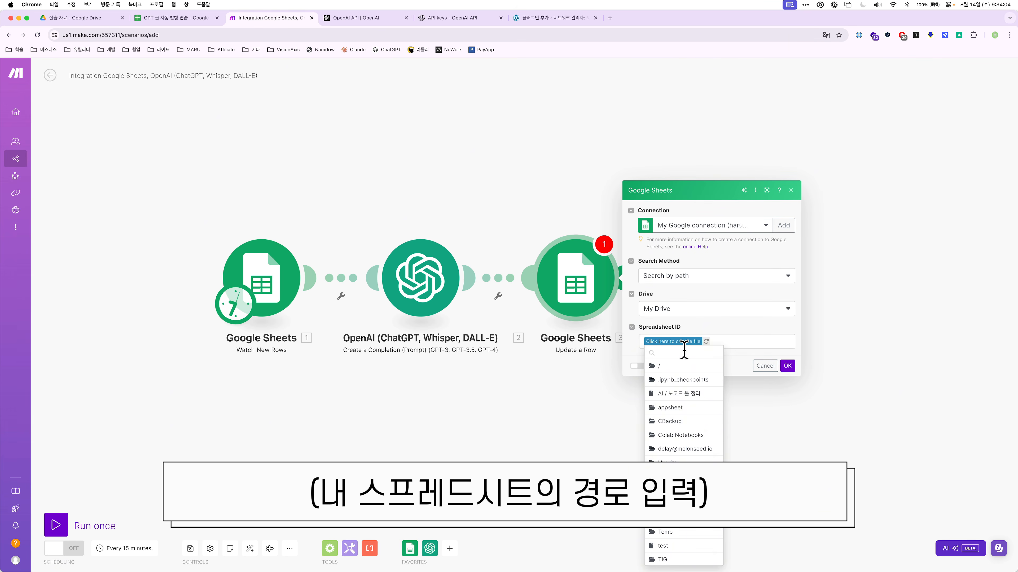
type("visio")
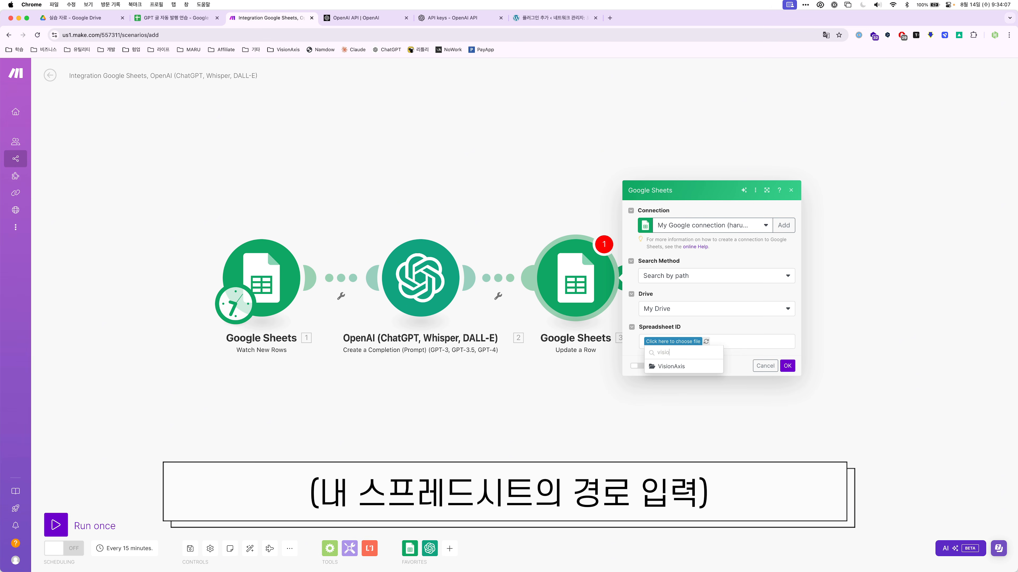
left_click(681, 366)
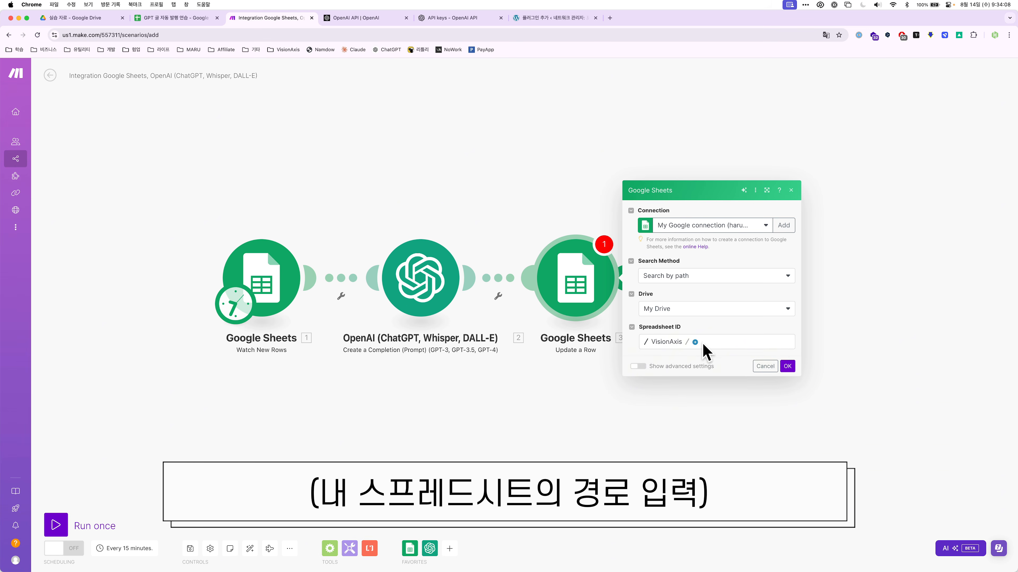
left_click(696, 336)
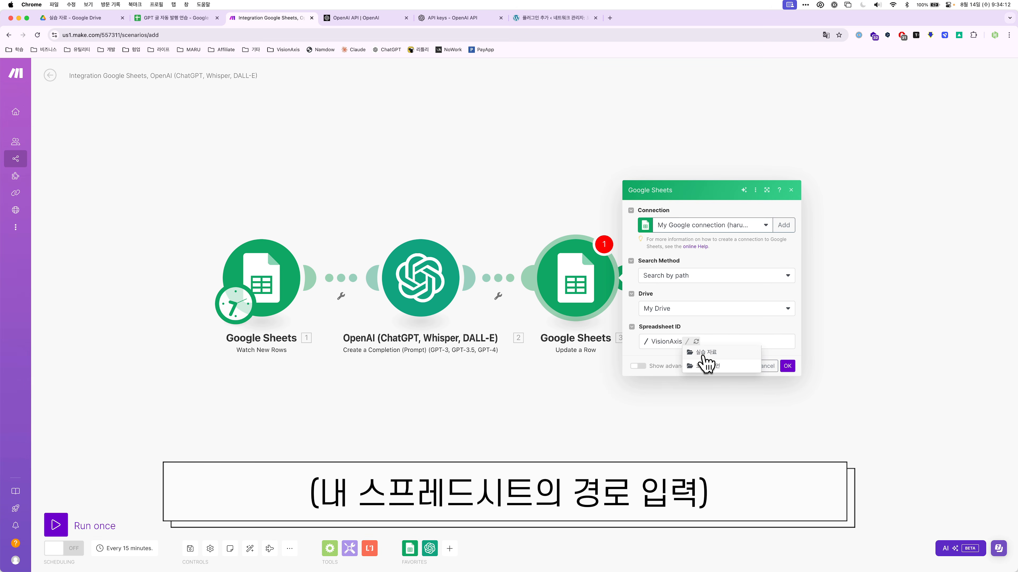
left_click(707, 363)
left_click(729, 342)
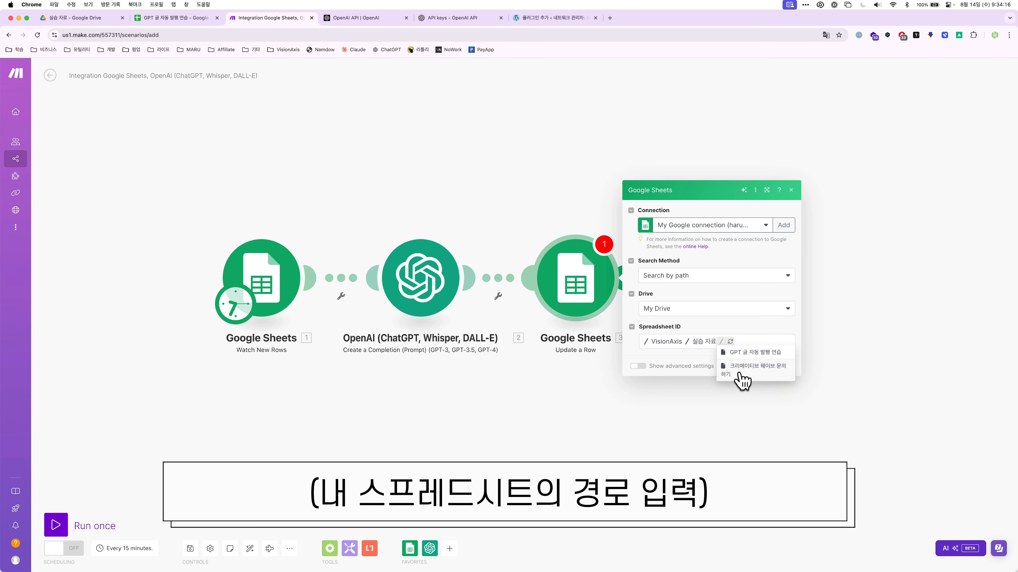
left_click(743, 354)
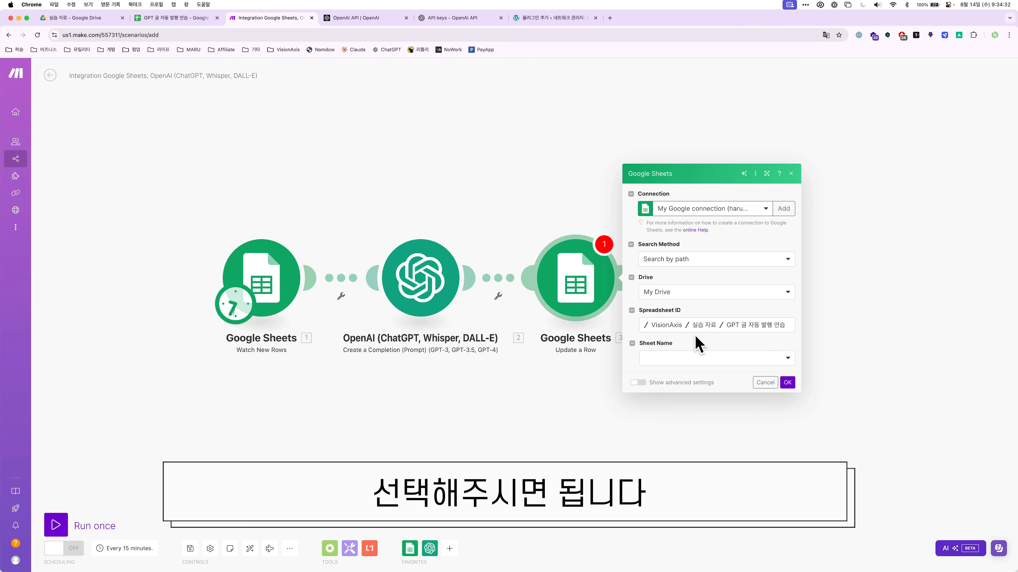
Step: Select sheet 시트1 for the Update a Row module and map its row number to the trigger's Row number
left_click(697, 358)
left_click(695, 377)
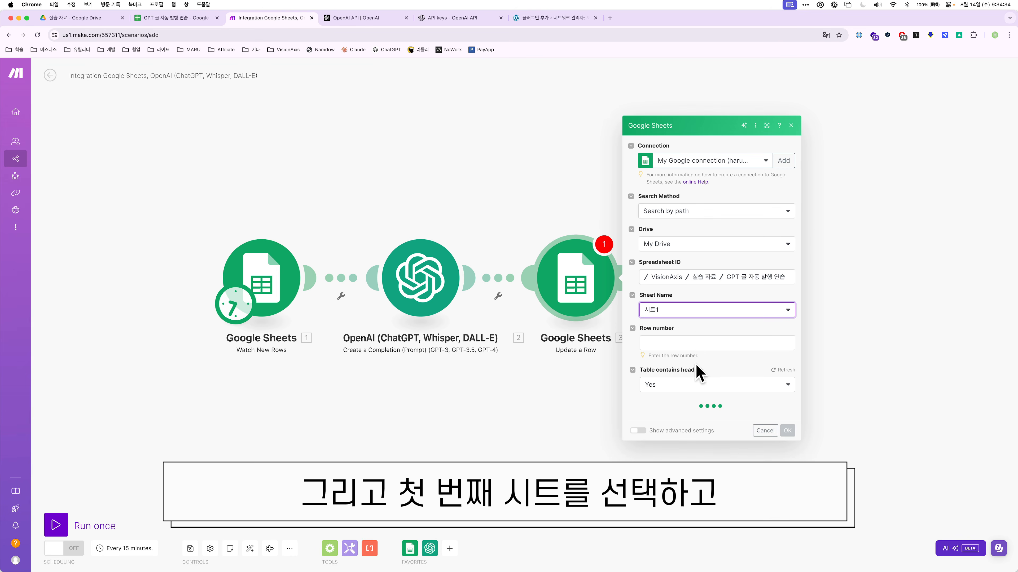
left_click(696, 341)
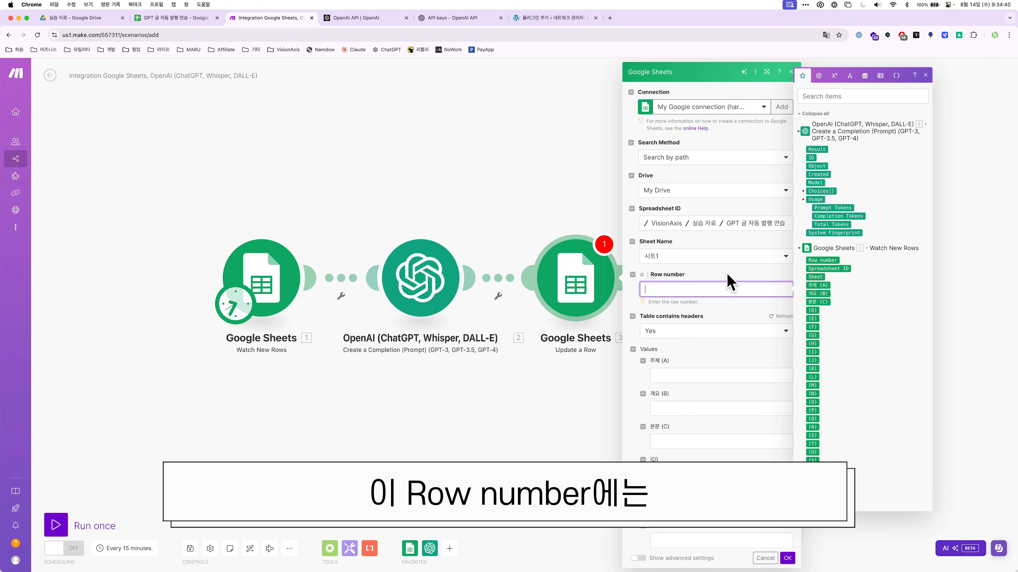
left_click(831, 260)
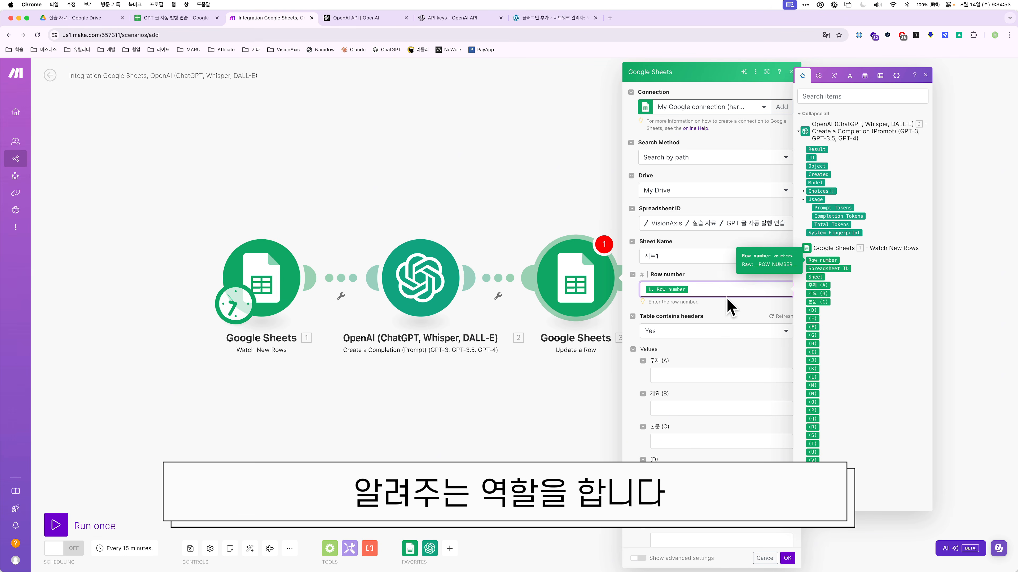
Step: Map the 개요 (B) column to the OpenAI Result and save the Update a Row module
left_click(677, 407)
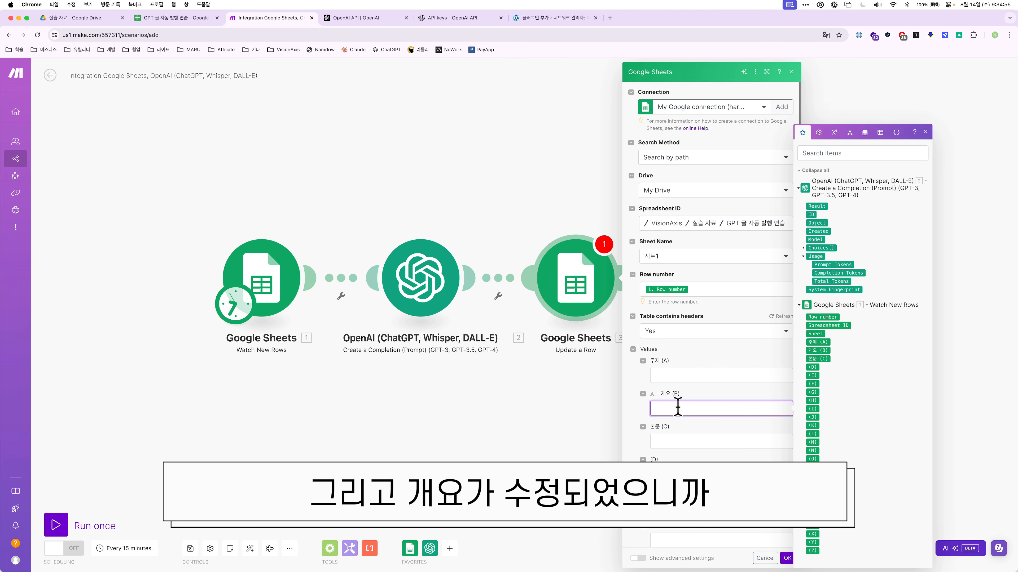
left_click(816, 206)
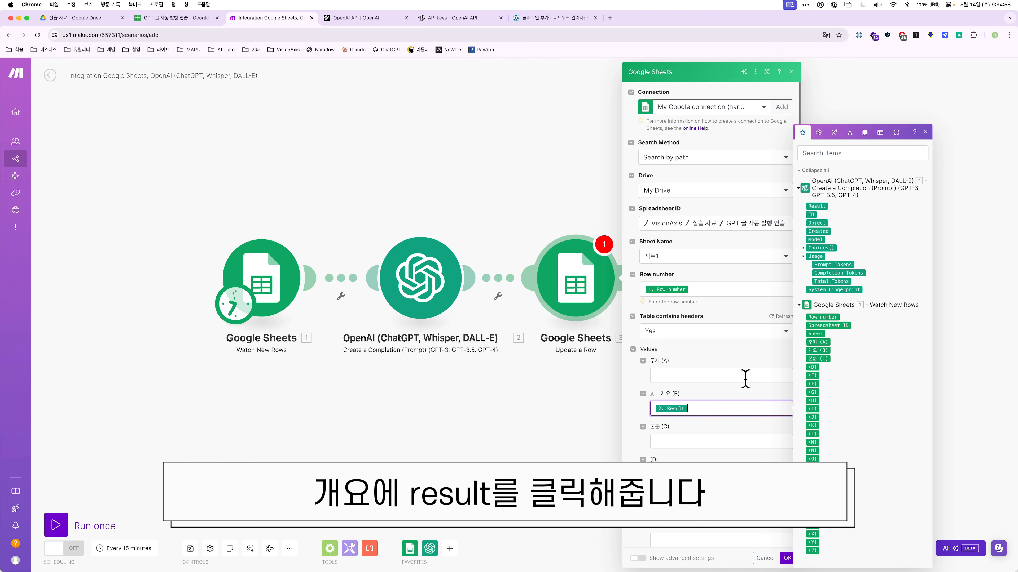
left_click(787, 558)
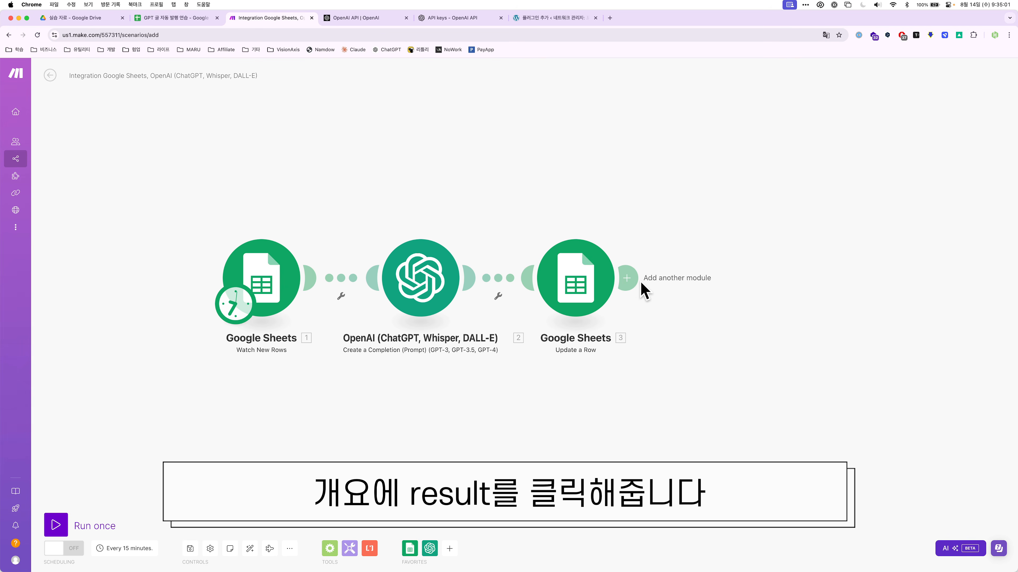
Step: Add a second OpenAI "Create a Completion (Prompt)" module after the Update a Row module
left_click(640, 282)
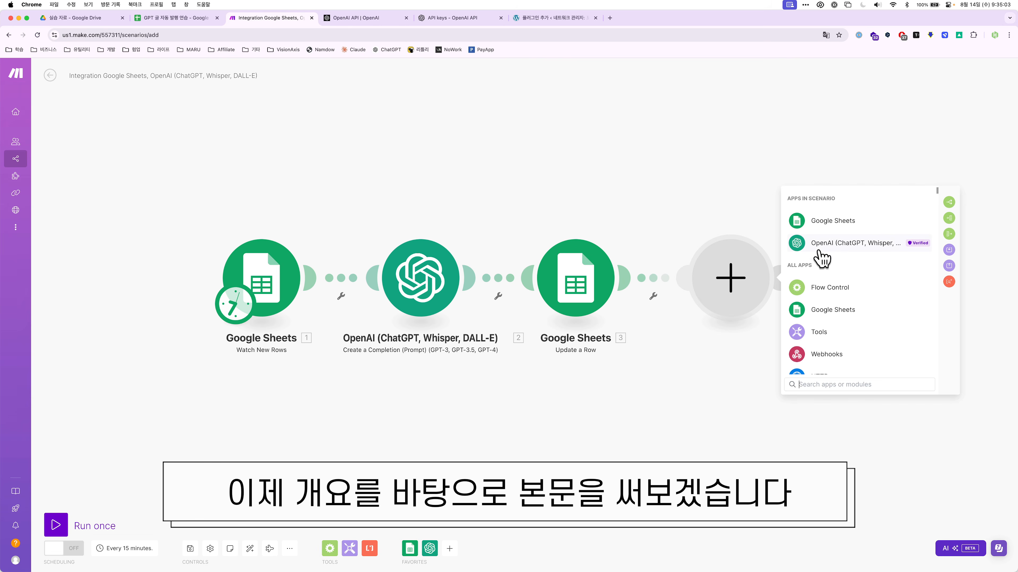
left_click(822, 244)
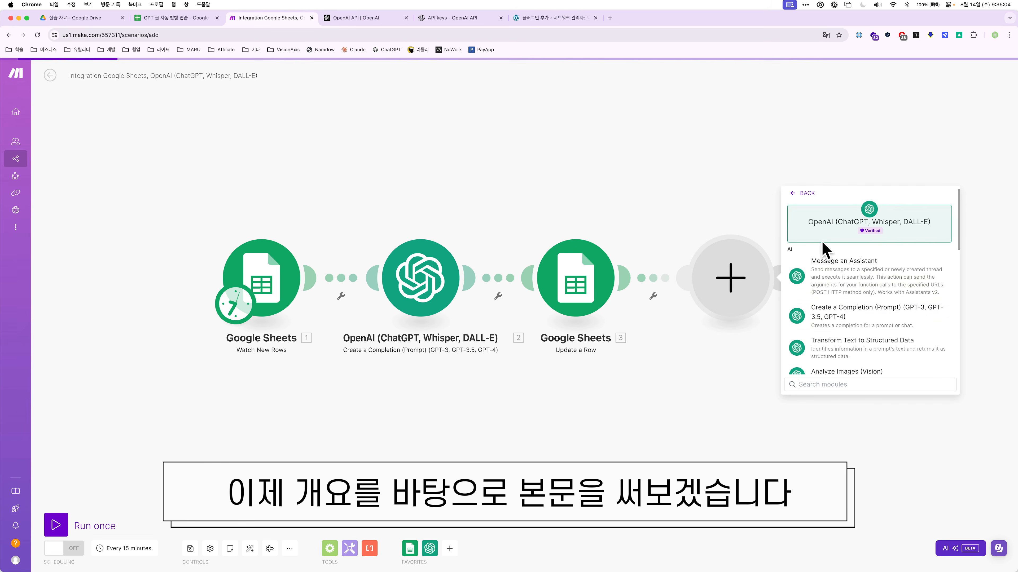
left_click(824, 325)
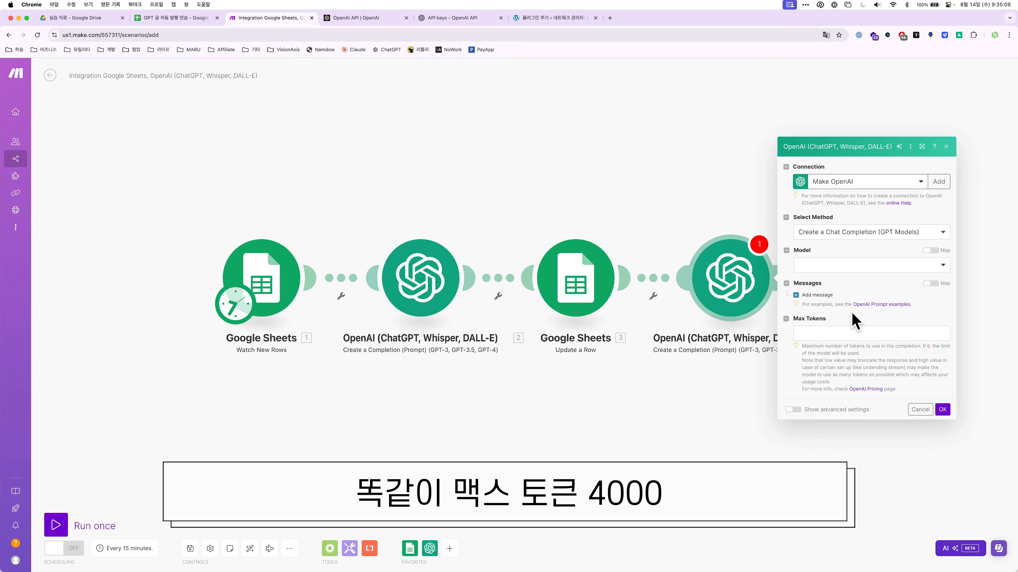
Step: Set the second OpenAI module's max tokens to 4000 and its model to gpt-4o-2024-08-06 (system)
left_click(840, 329)
type("4000")
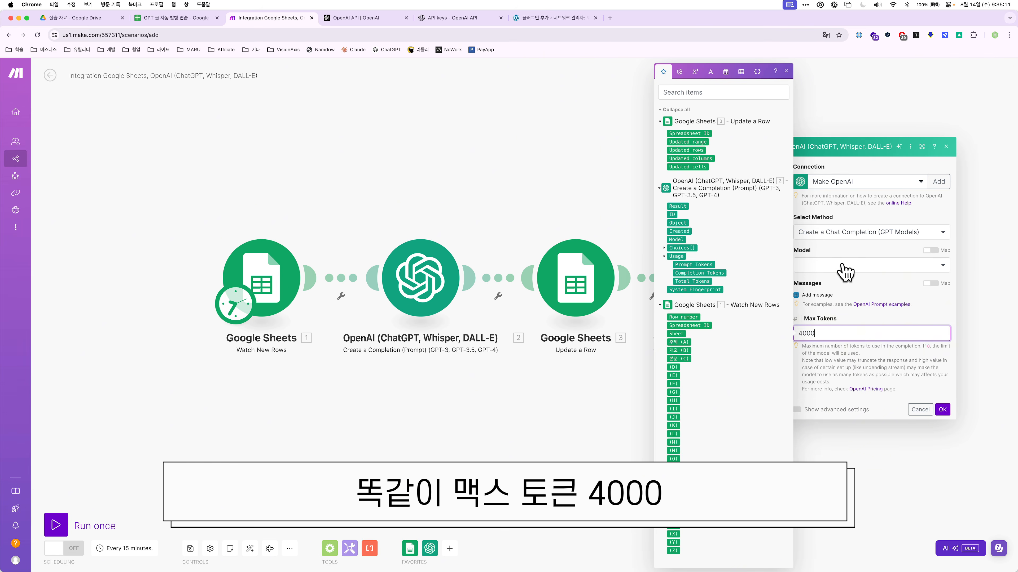
left_click(842, 266)
left_click(839, 329)
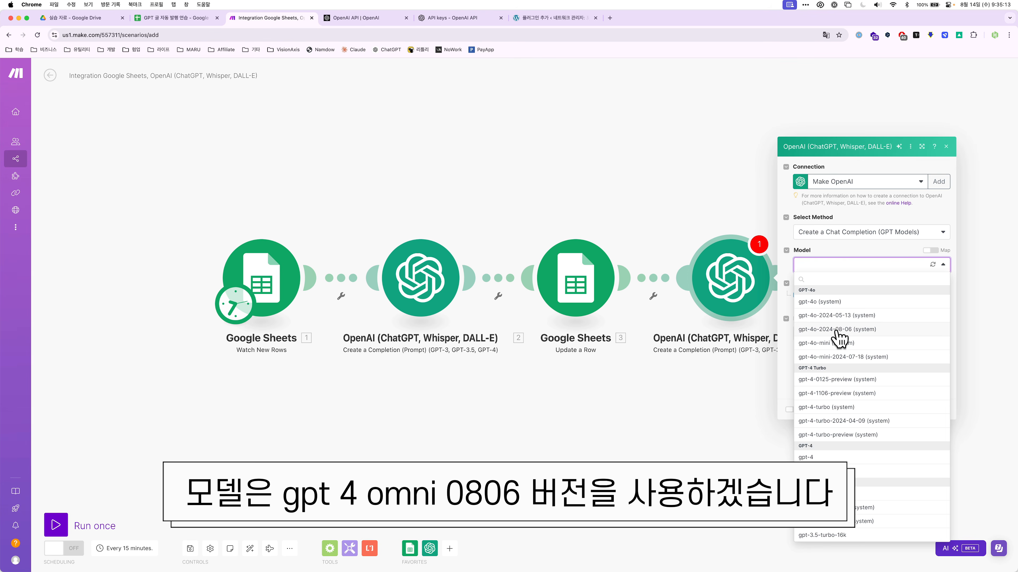
Step: Add a User message "아래 개요를 바탕으로 블로그 글 본문을 작성해줘 대답은 하지 말고 글만 작성해줘 -개요-" followed by module 2's Result, and save the second OpenAI module
left_click(825, 295)
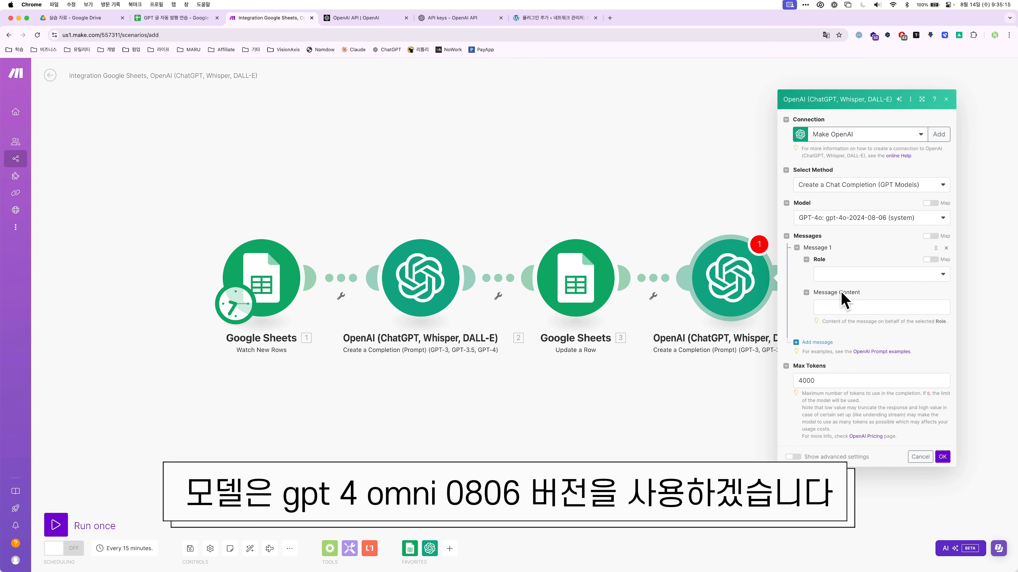
left_click(842, 276)
left_click(847, 301)
left_click(846, 299)
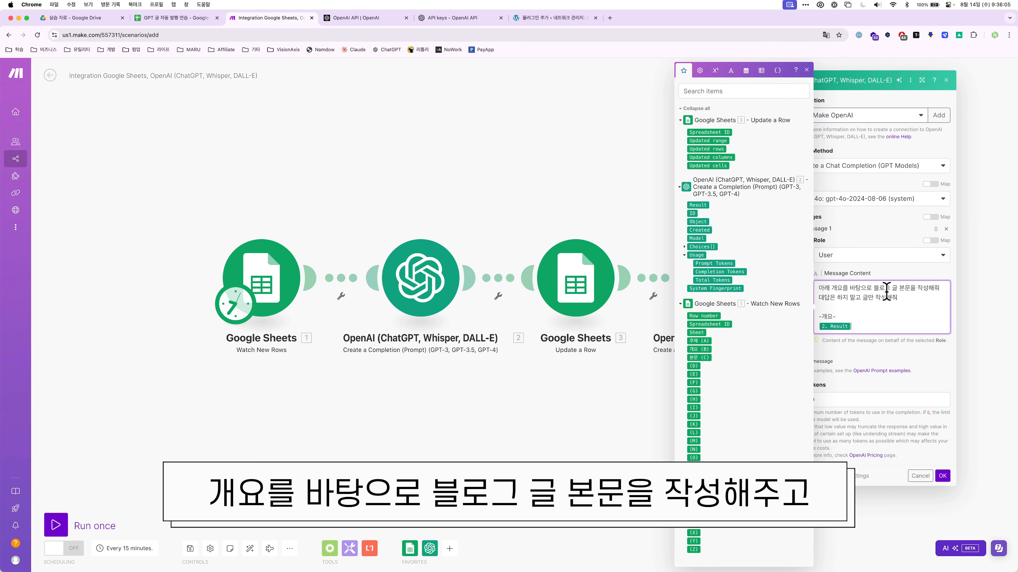
left_click_drag(893, 291, 849, 300)
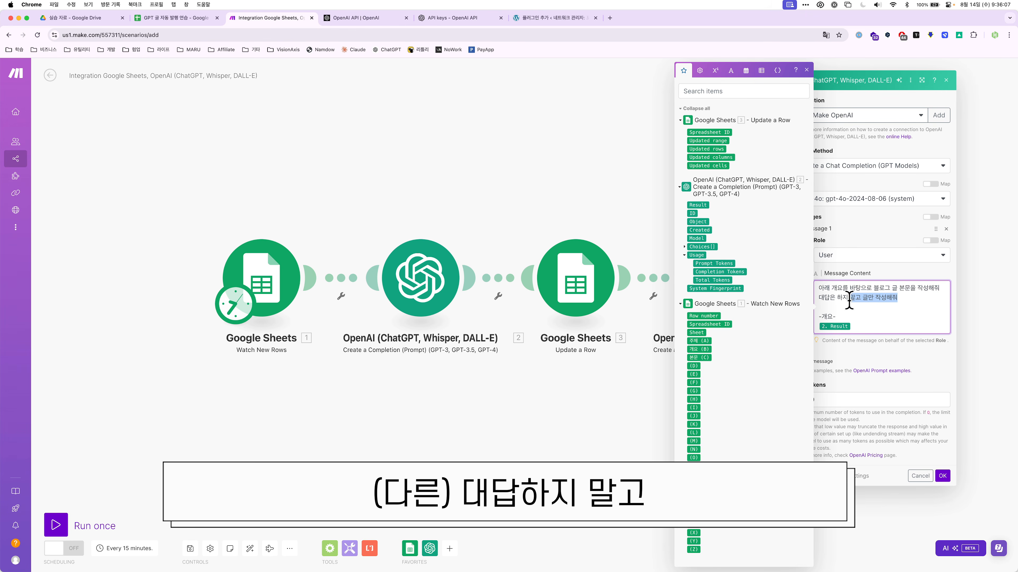
left_click(886, 309)
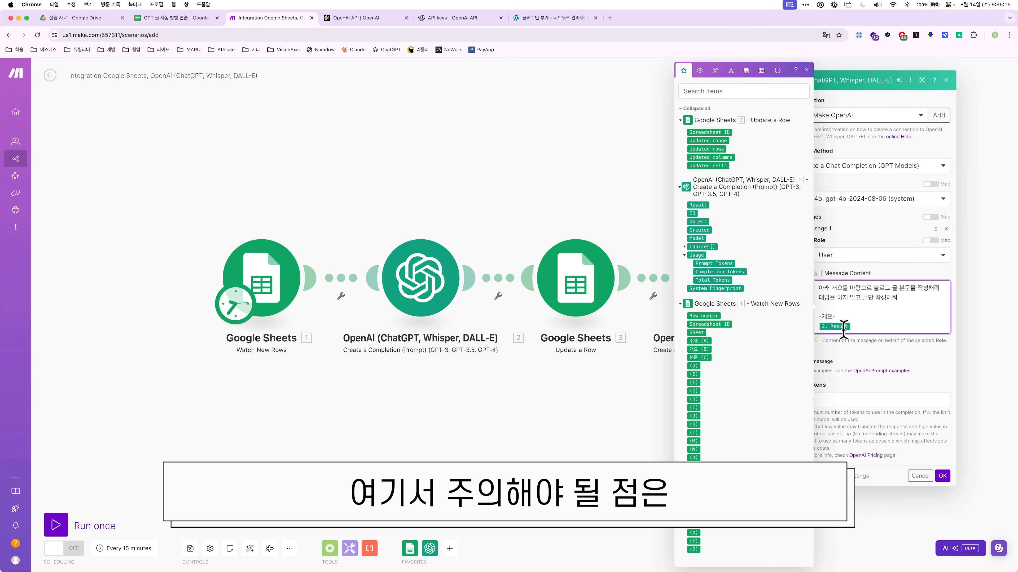
mouse_move(710, 349)
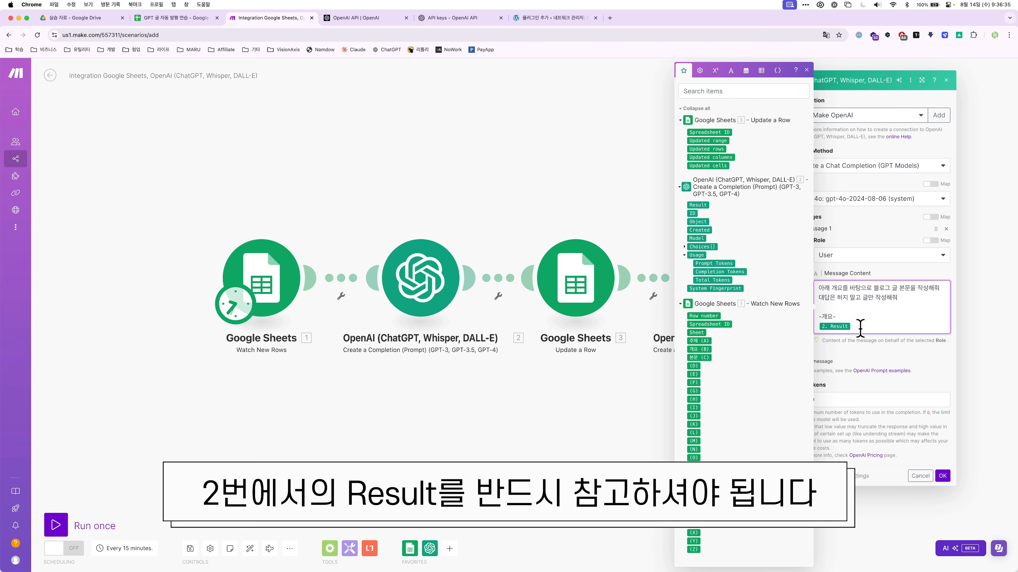
left_click(942, 476)
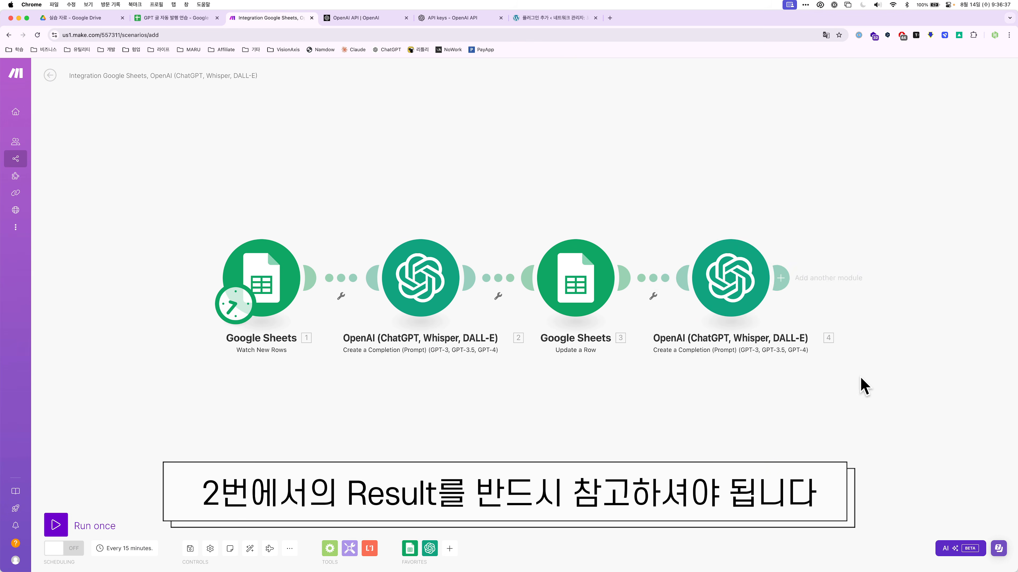
left_click(786, 277)
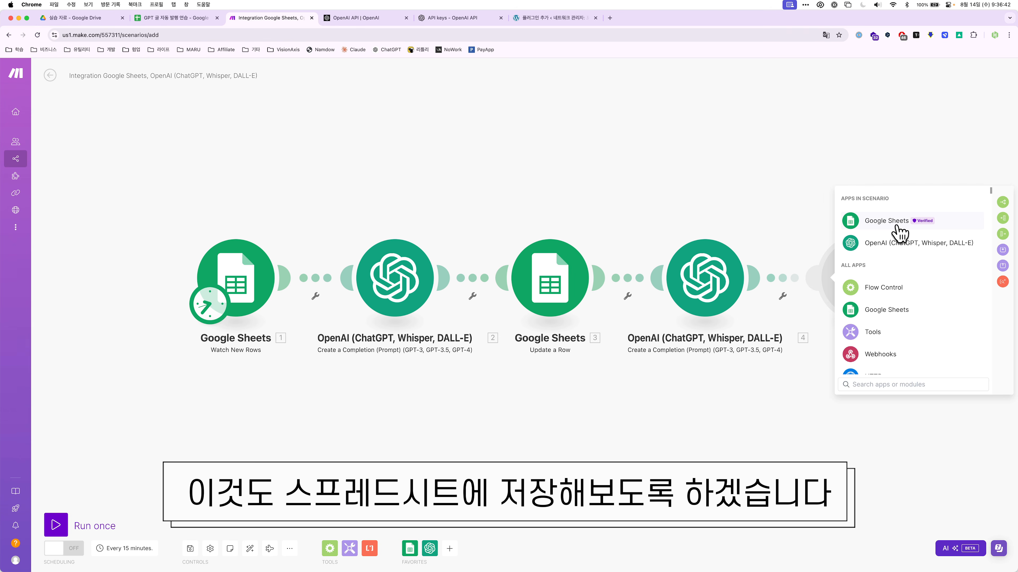
left_click(899, 231)
left_click(734, 367)
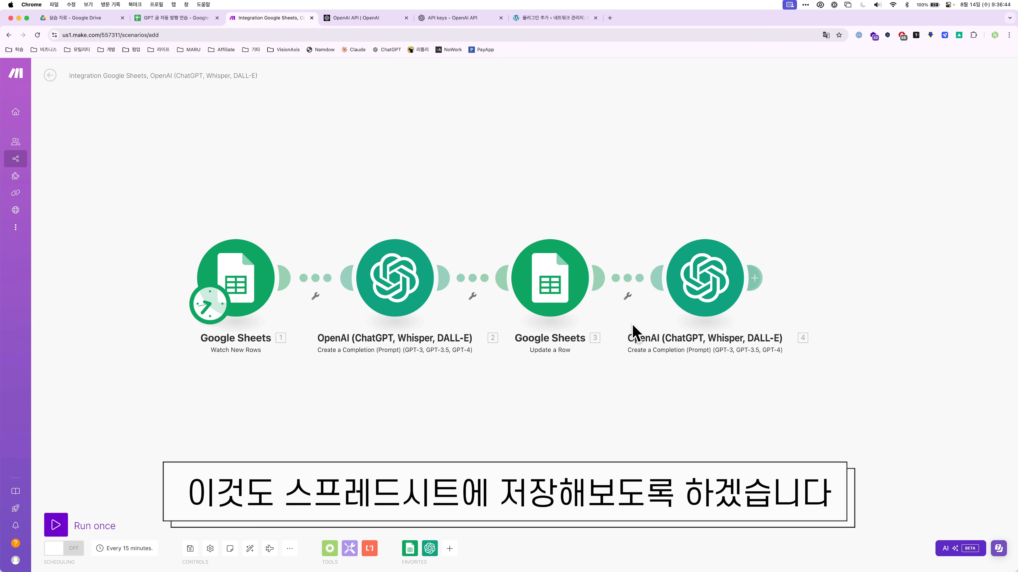
Step: Clone the Google Sheets Update a Row module and attach the copy after the second OpenAI module
right_click(557, 281)
left_click(580, 335)
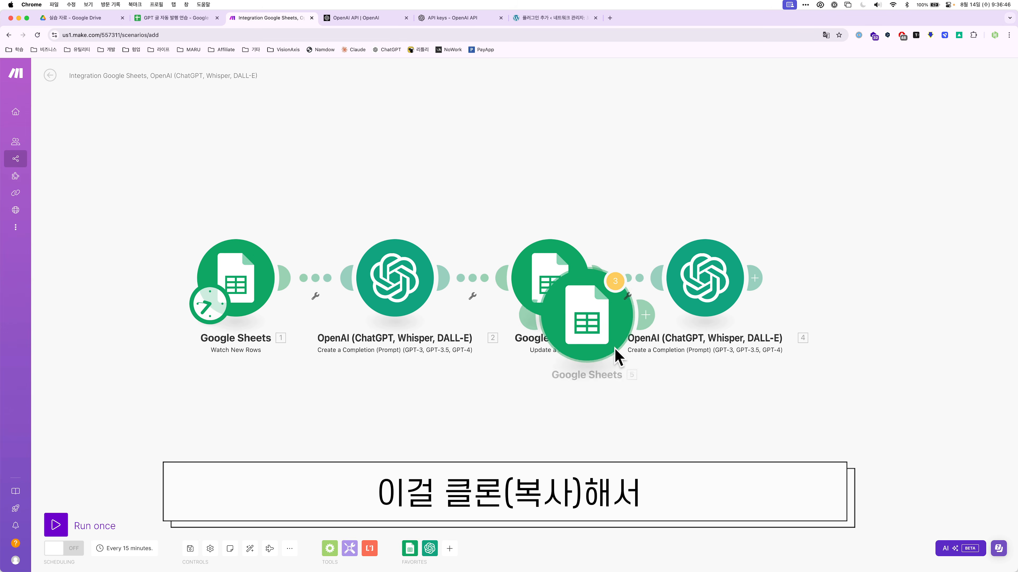
left_click(869, 291)
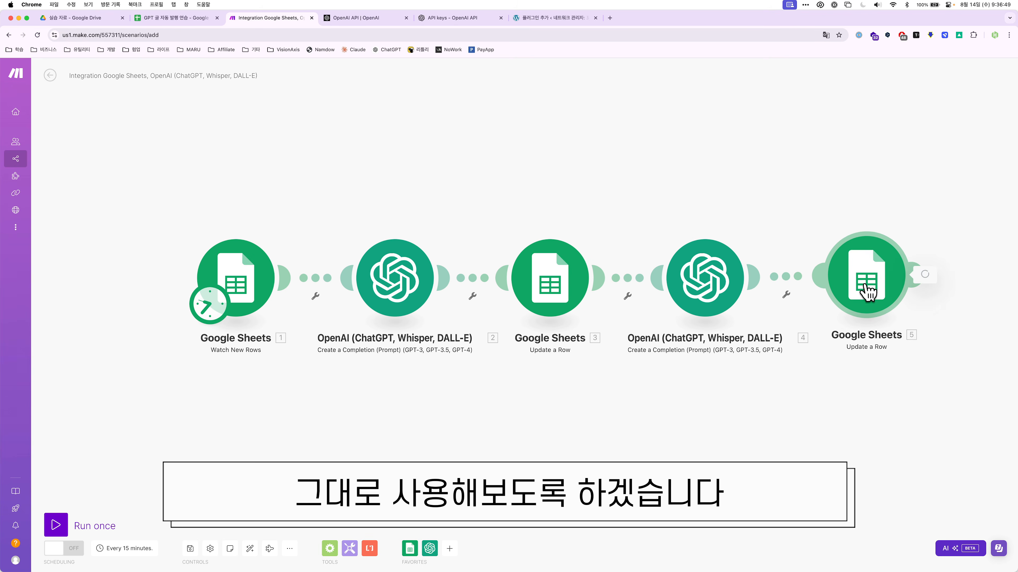
Step: In the cloned Update a Row module, clear 개요 (B), map 본문 (C) to module 4's Result, and save it
left_click(869, 289)
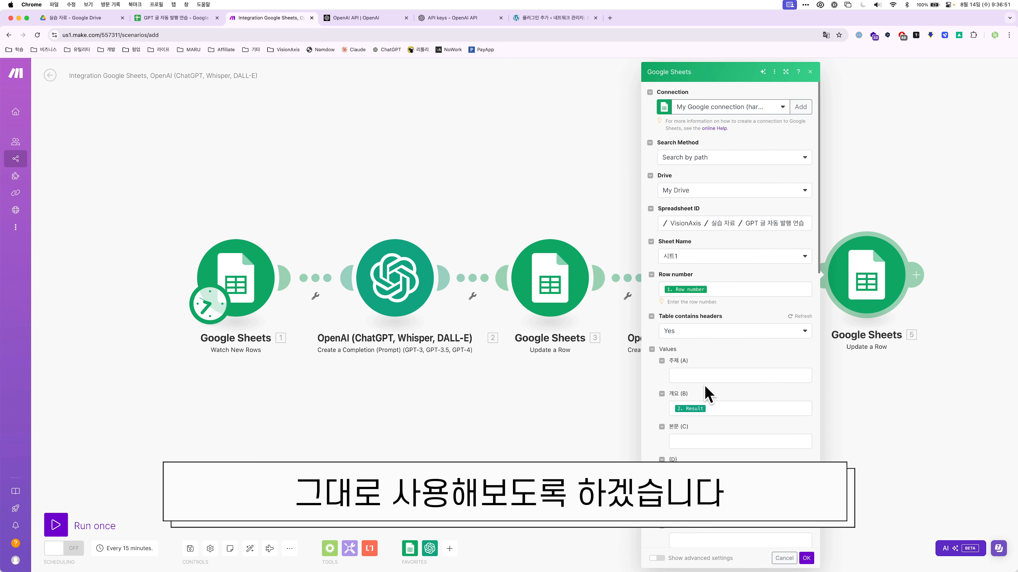
left_click(707, 408)
key("BackSpace")
left_click(707, 441)
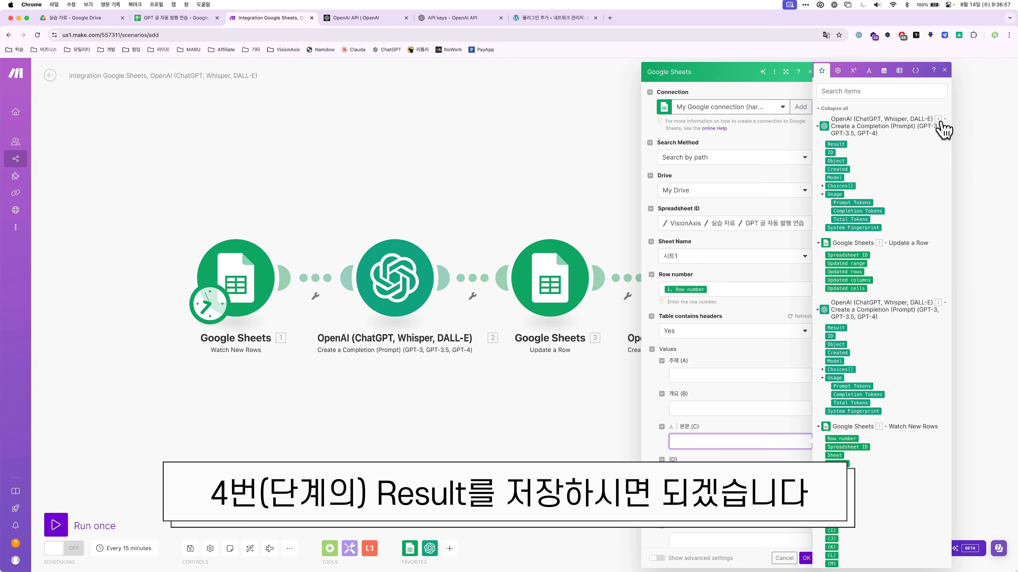
left_click(839, 144)
scroll(781, 481, "down", 3)
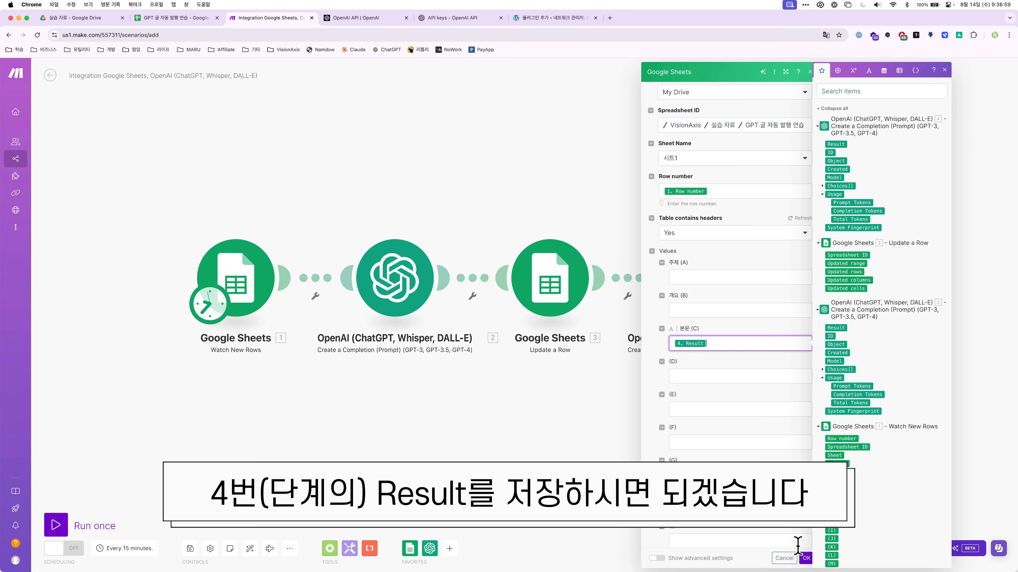
left_click(806, 558)
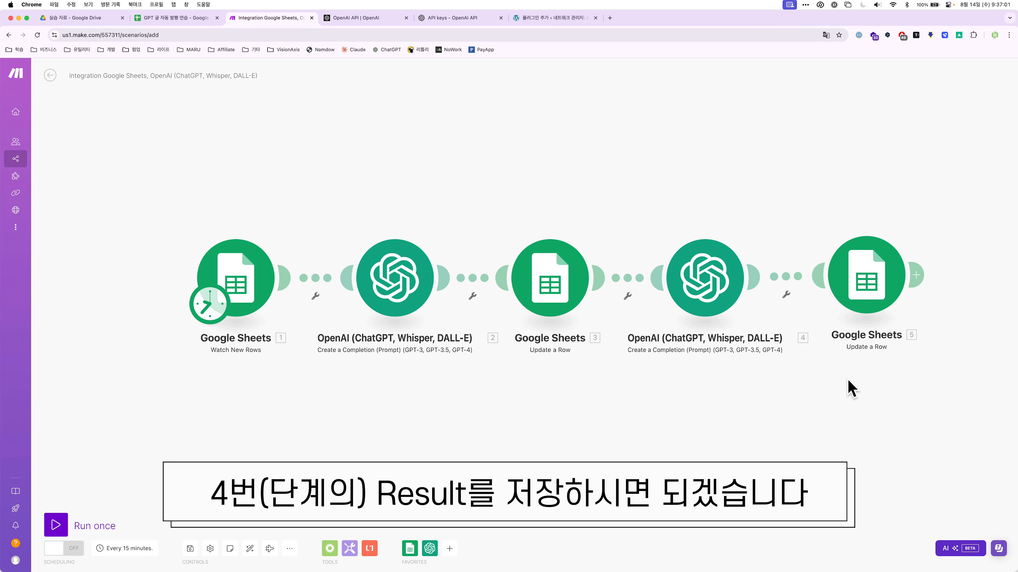
Step: Switch to the Google Sheets spreadsheet and enter the topic "맛있는 마르게리따를 만드는 방법" in cell A2
left_click_drag(847, 387, 802, 387)
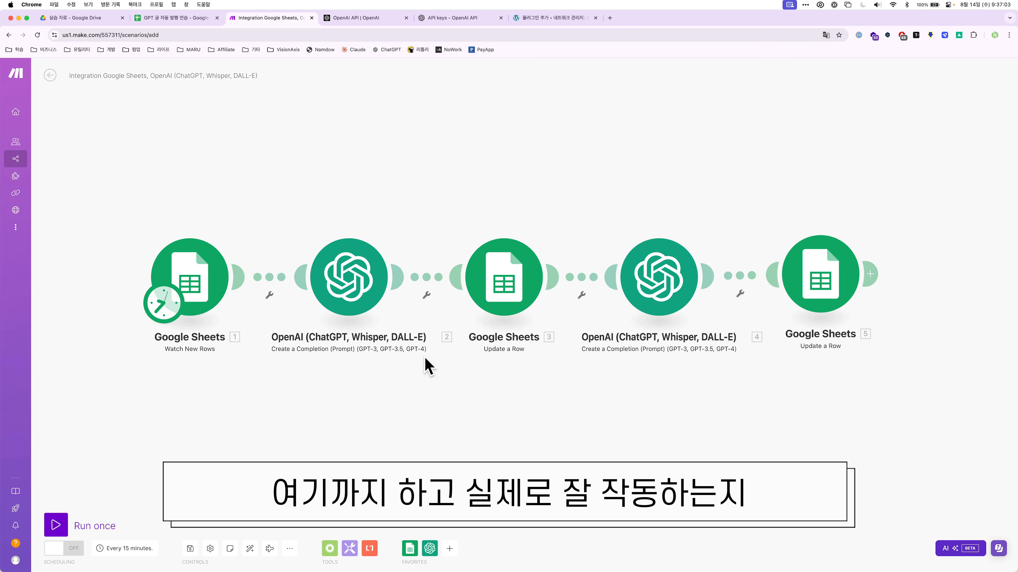
left_click(199, 21)
type("맛이")
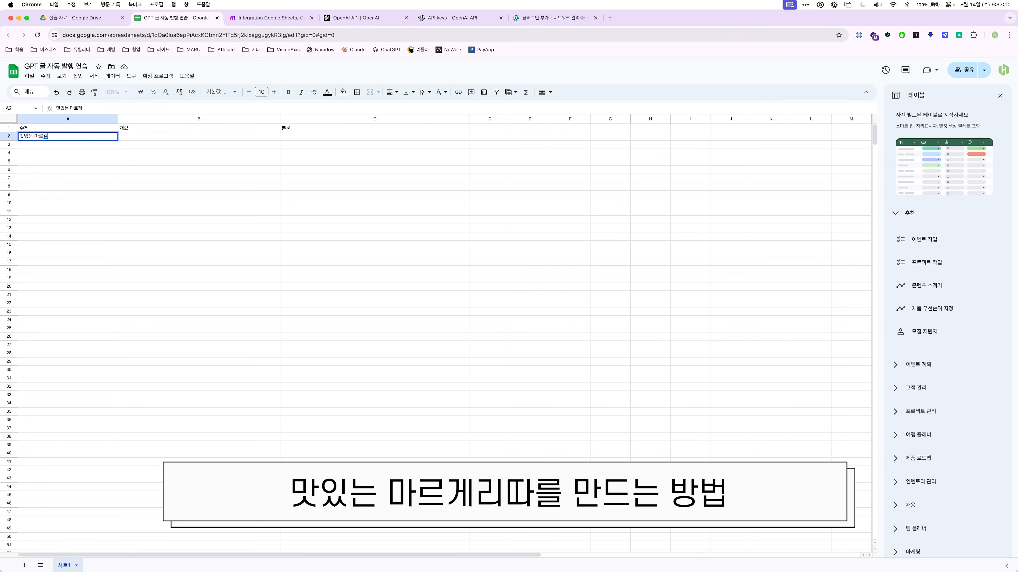
type("는 마르게리따를 만드는 방법")
key("Return")
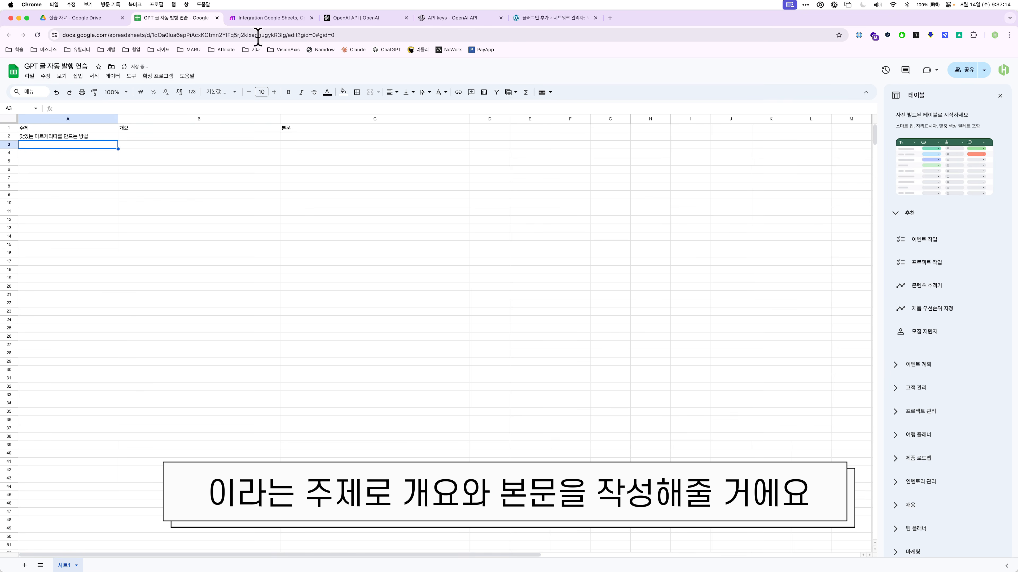
Step: Return to the Make scenario, save it and run it once
left_click(266, 17)
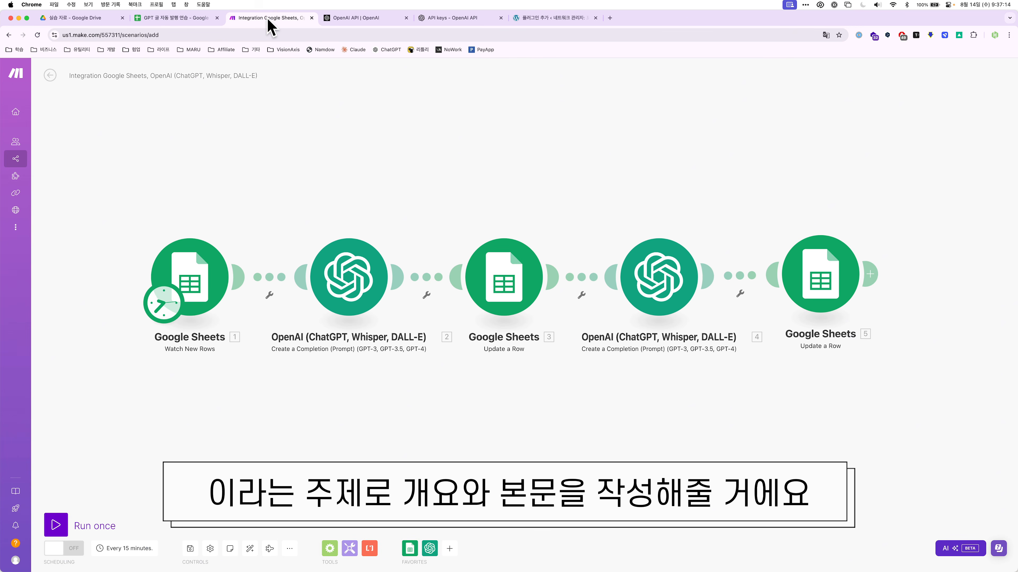
left_click(190, 548)
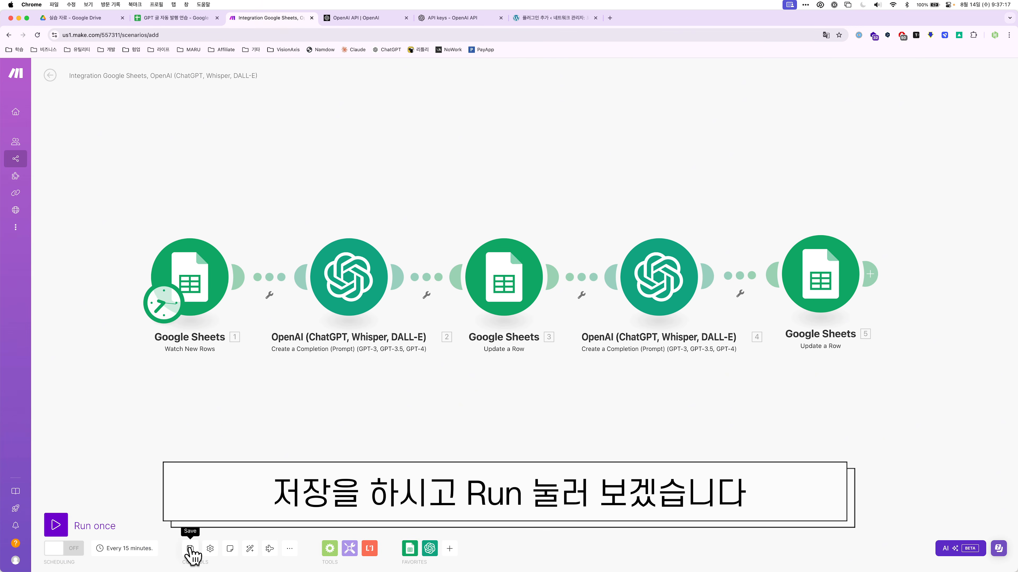
left_click(56, 526)
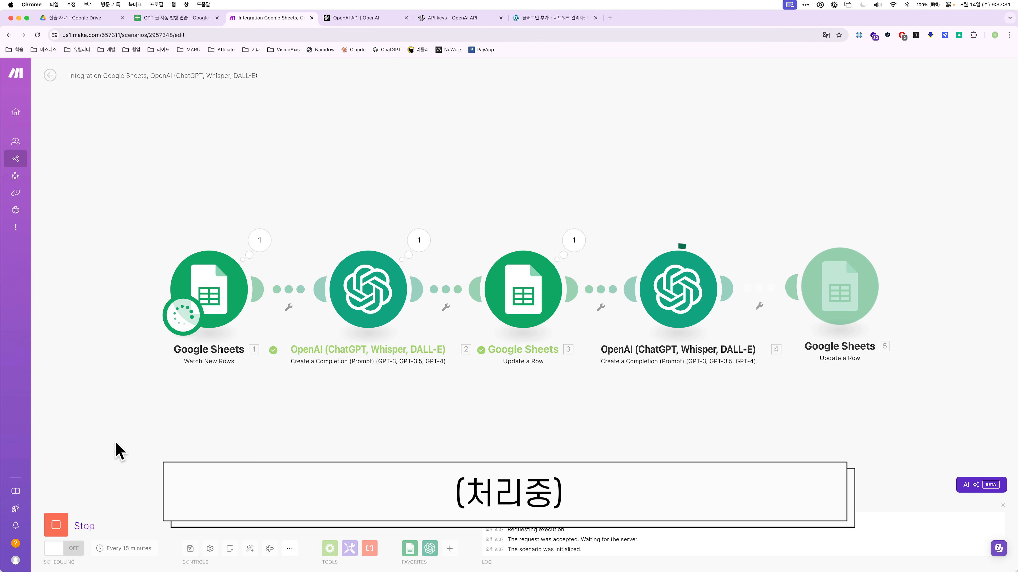
Step: Check the generated outline in B2 and the post body in C2 of the spreadsheet
left_click(166, 18)
left_click(173, 199)
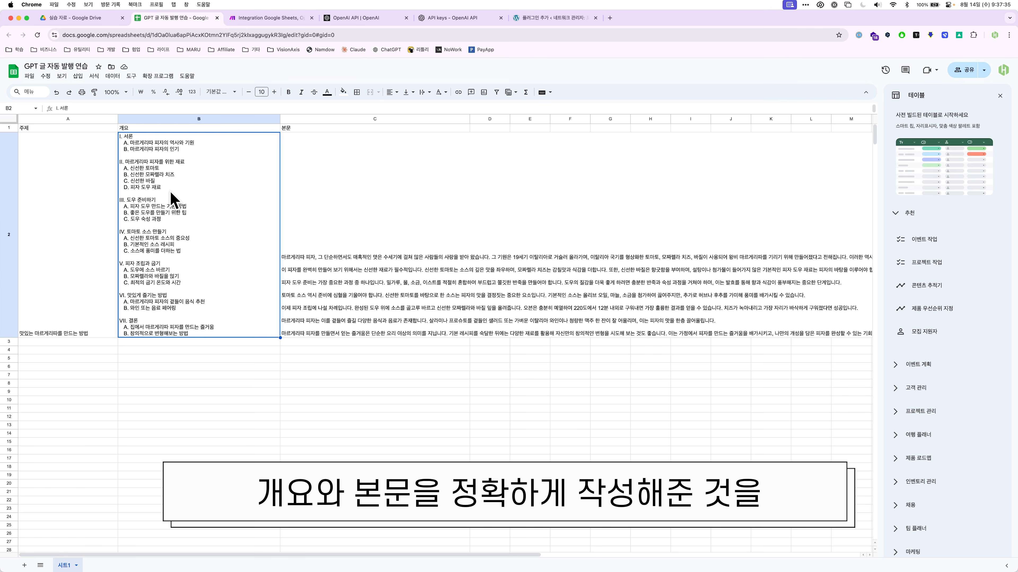
left_click(356, 192)
double_click(357, 192)
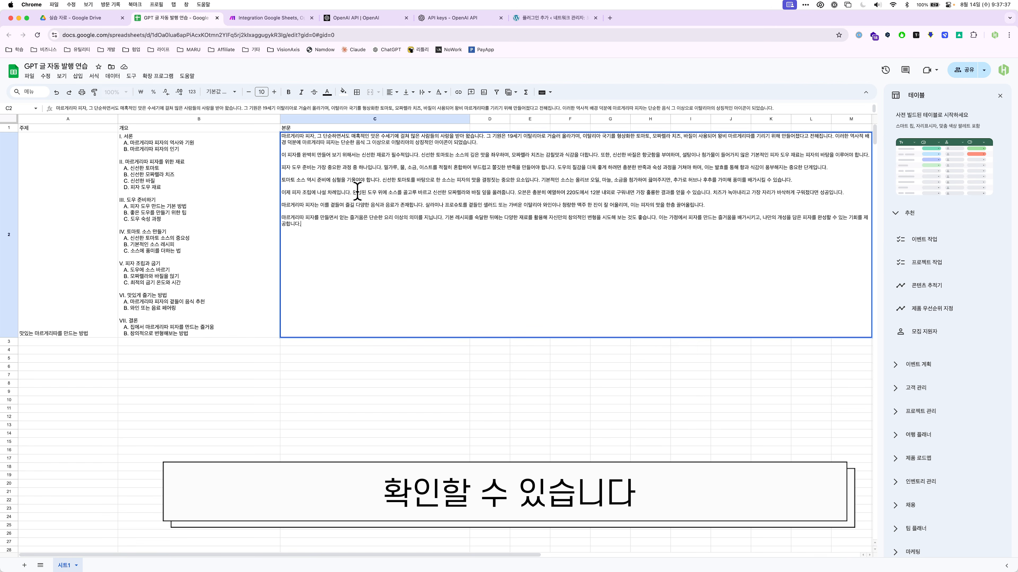
left_click(347, 367)
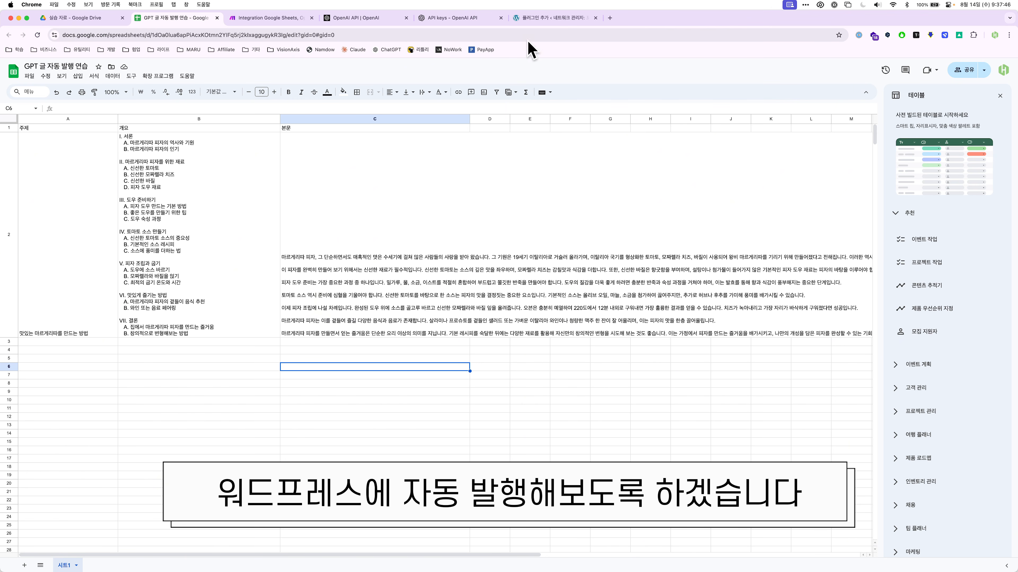
Step: Switch to the WordPress add-plugins page and look at the Make Connector plugin in the "make connector" search results
left_click(535, 21)
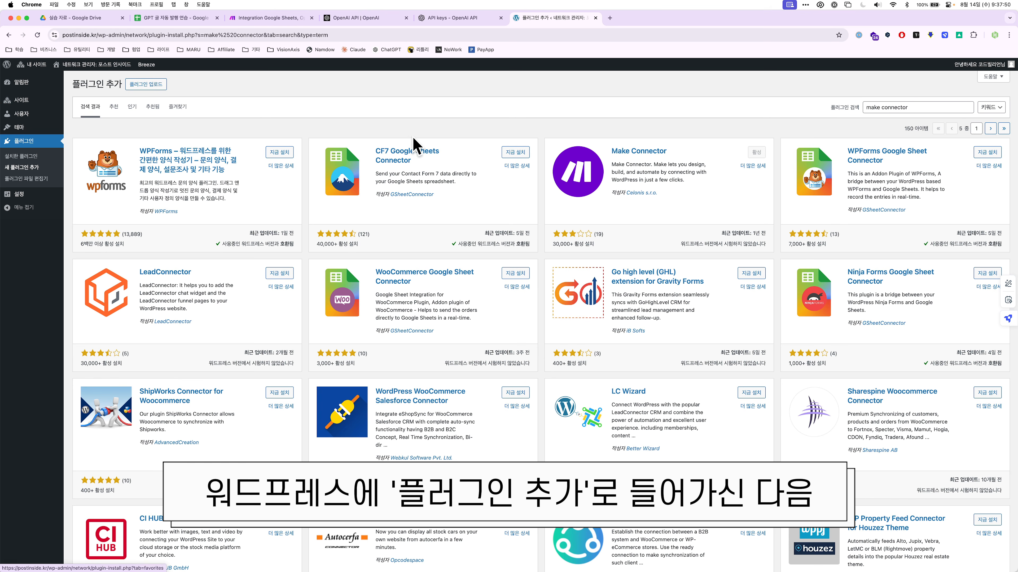
left_click_drag(917, 105, 845, 105)
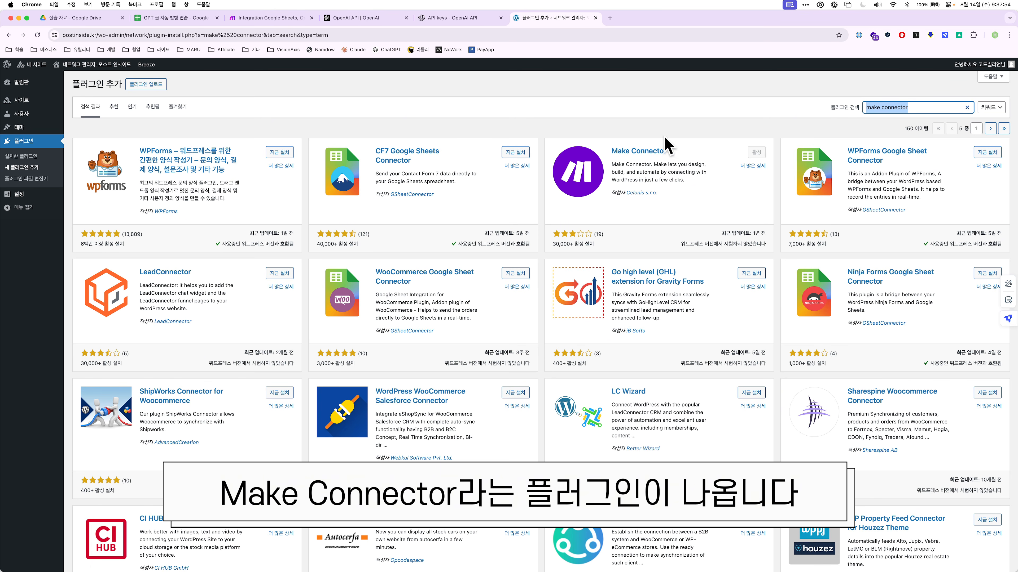
left_click(651, 150)
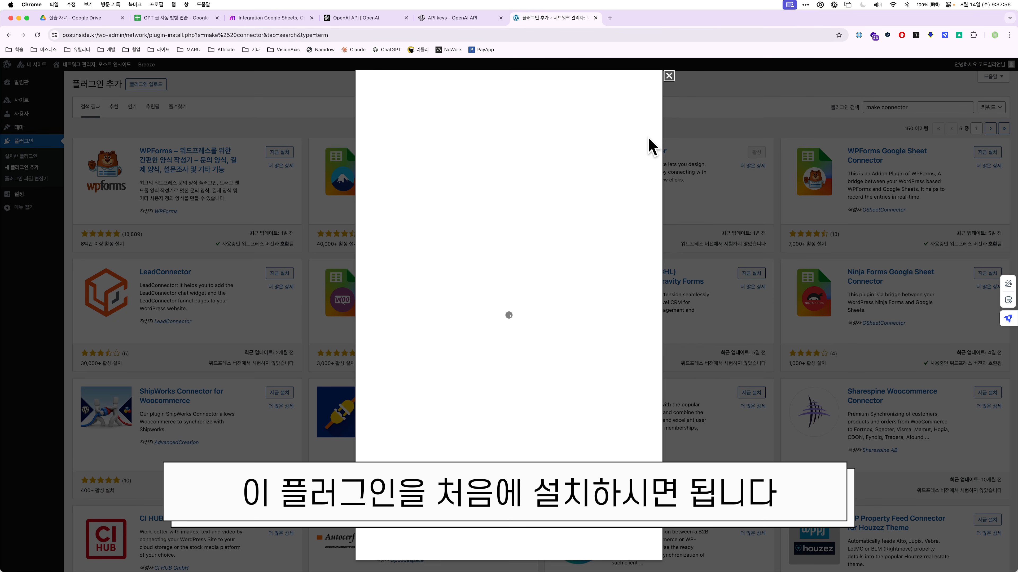
left_click(669, 77)
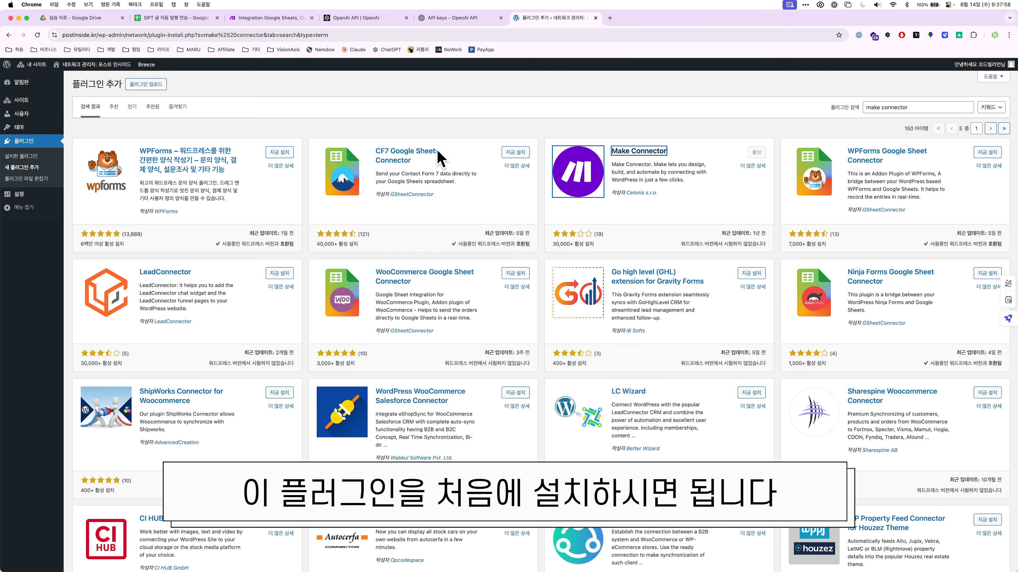
left_click(232, 104)
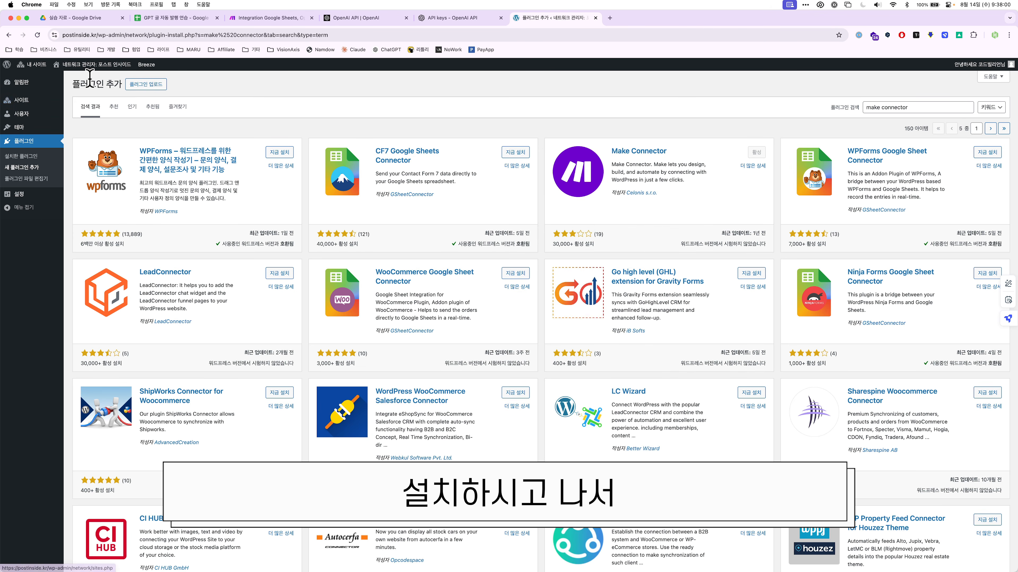
Step: Open the 포스트 인사이드 site's dashboard and copy the API key from its Make settings page
mouse_move(35, 65)
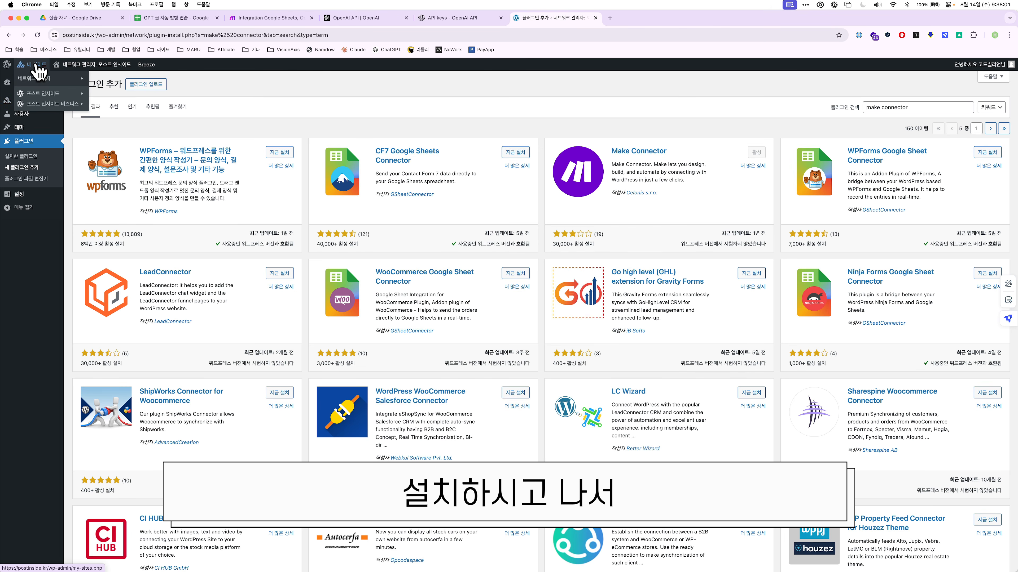
left_click(49, 93)
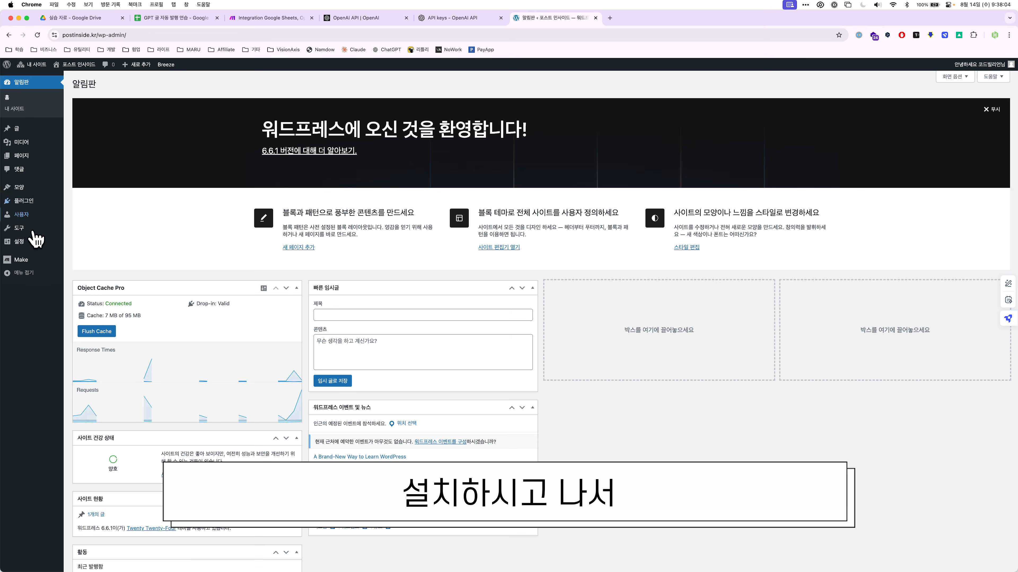
mouse_move(33, 260)
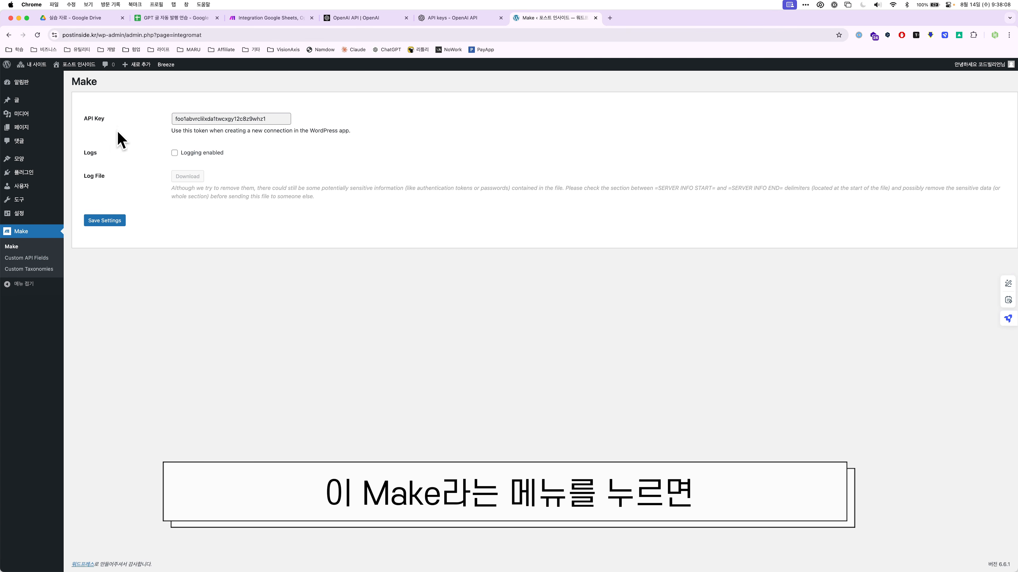
double_click(195, 118)
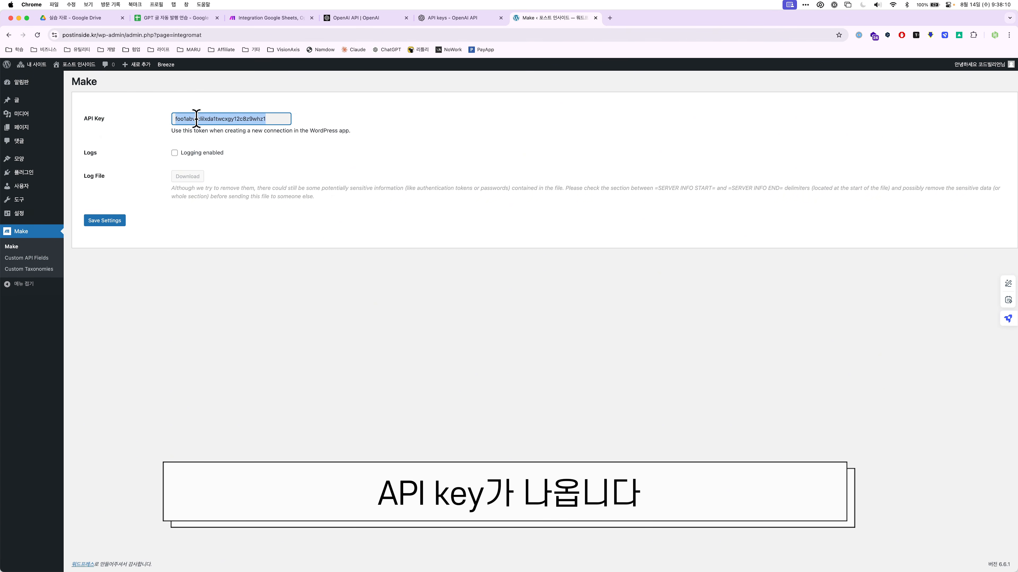
right_click(196, 119)
left_click(213, 138)
left_click(286, 93)
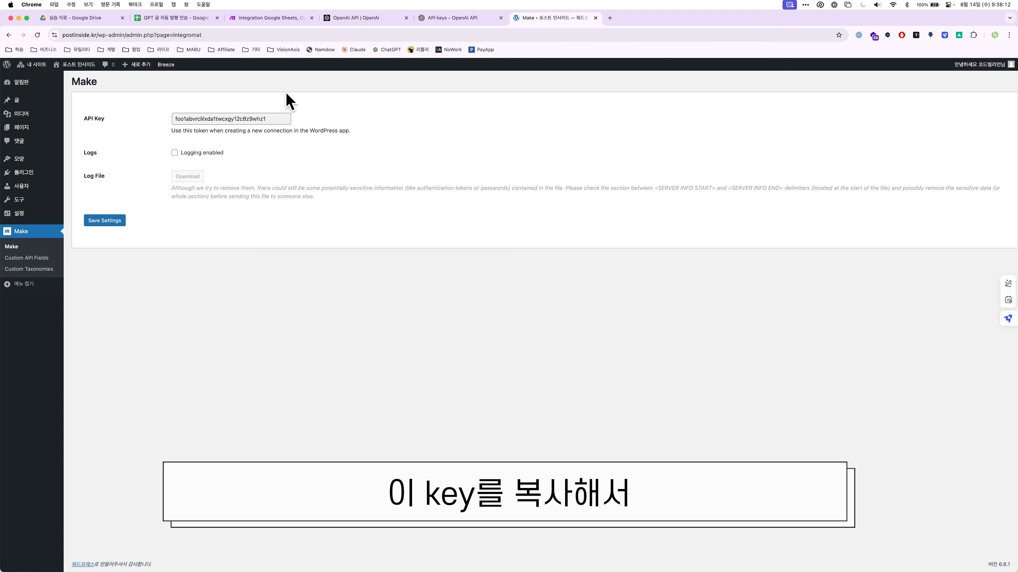
Step: Return to the Make scenario and add a WordPress Create a Post module after the last Google Sheets module
left_click(282, 22)
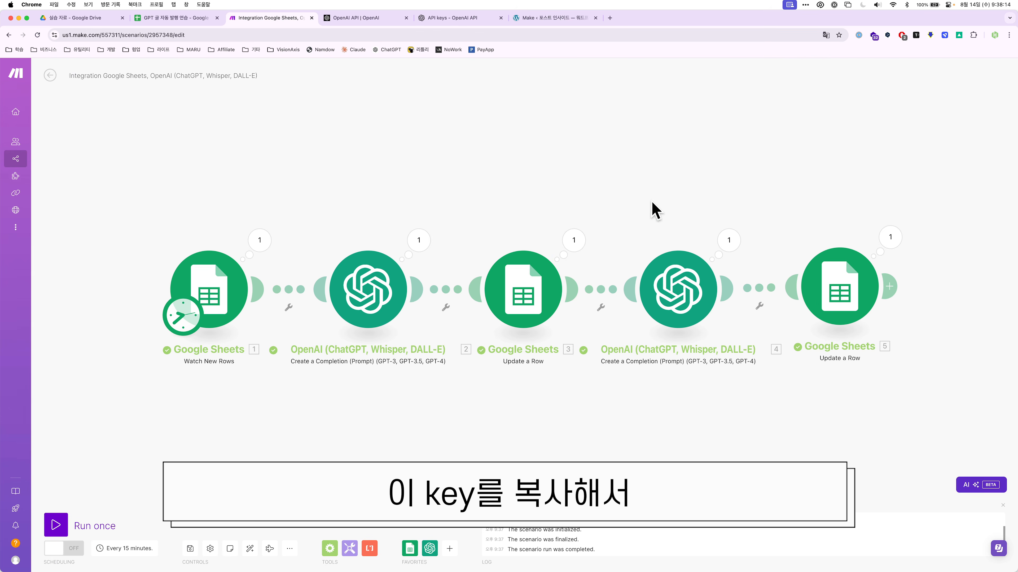
scroll(625, 240, "right", 5)
left_click(675, 297)
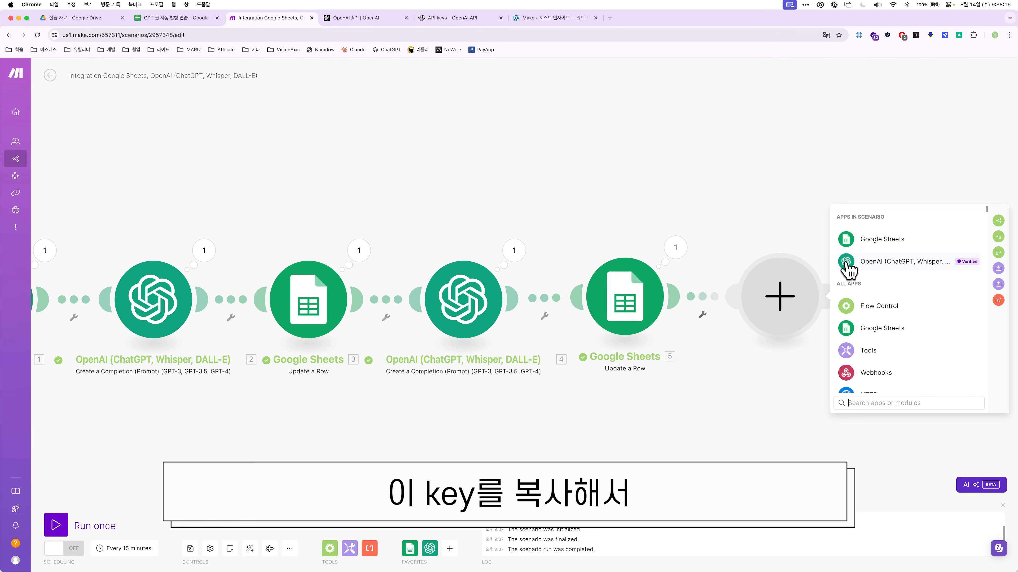
type("wordp")
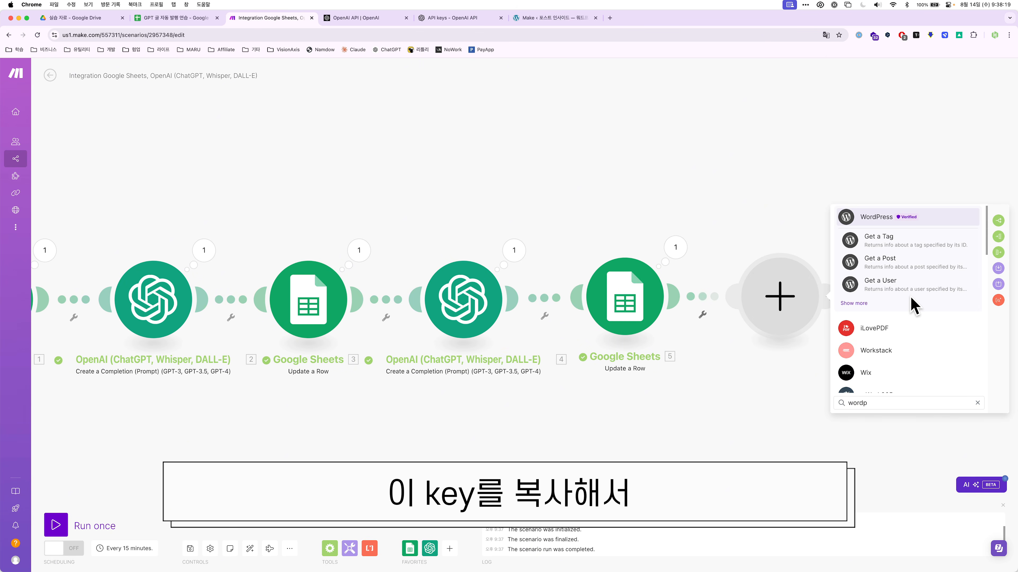
left_click(857, 304)
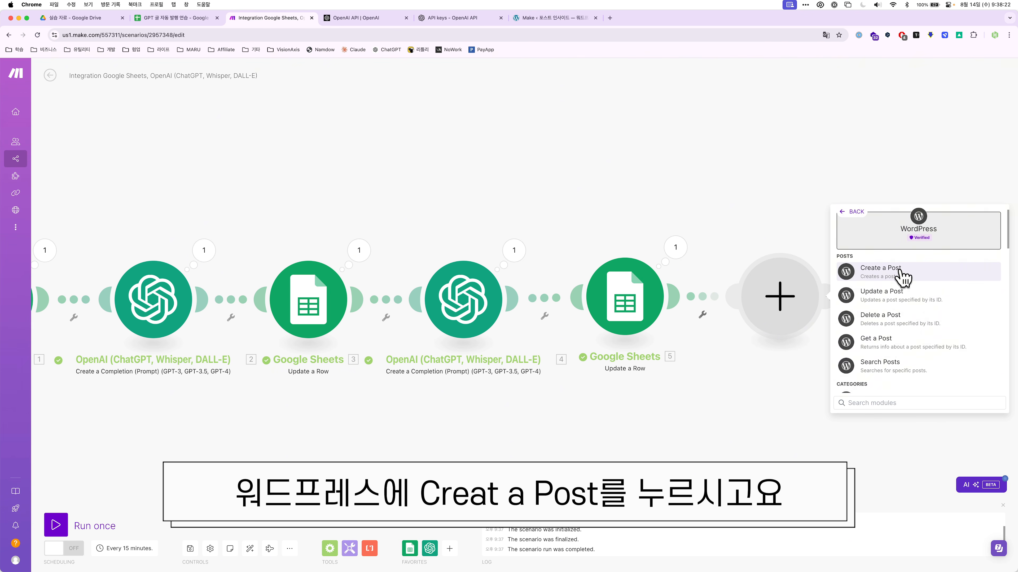
left_click(880, 268)
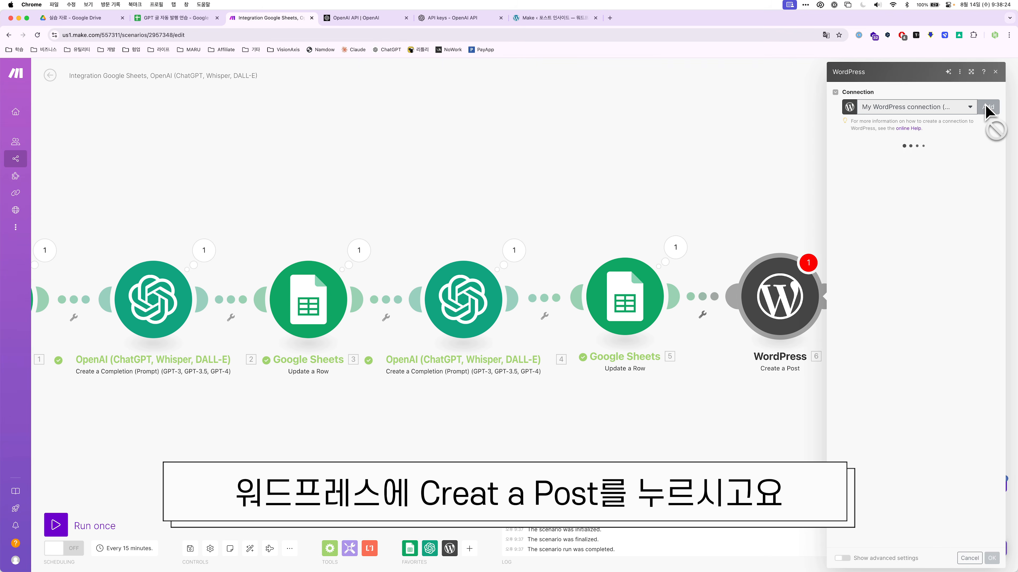
Step: Start a new connection for the WordPress module and paste the copied API key into its API Key field
left_click(988, 283)
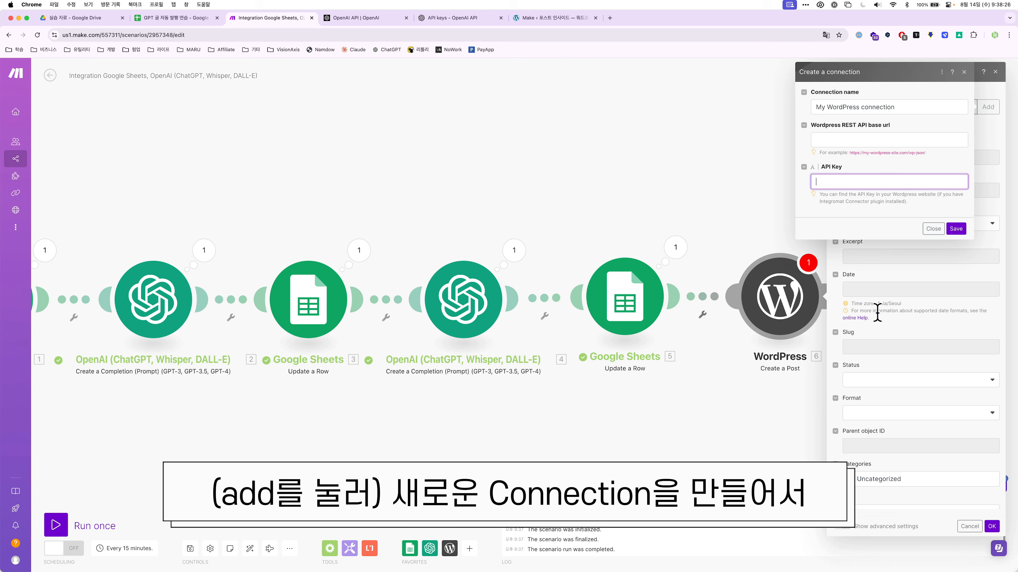
left_click(874, 182)
key("super+v")
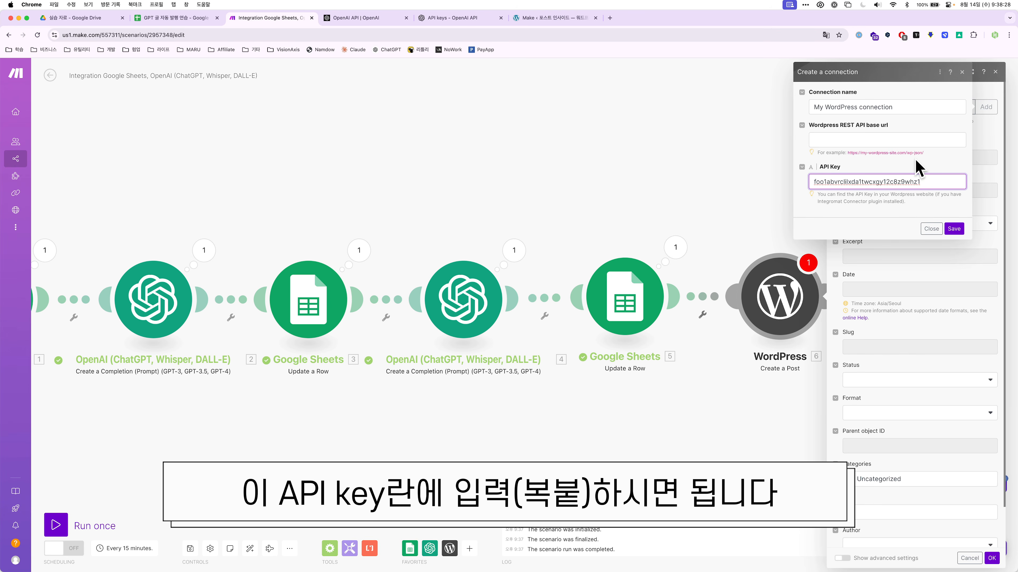
left_click_drag(921, 183, 811, 184)
left_click(834, 181)
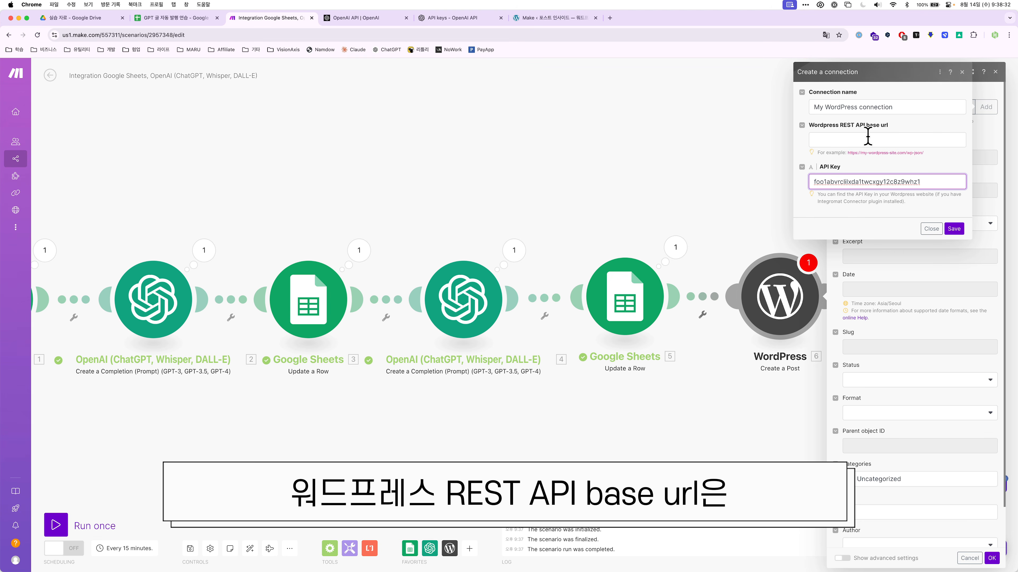
left_click(878, 140)
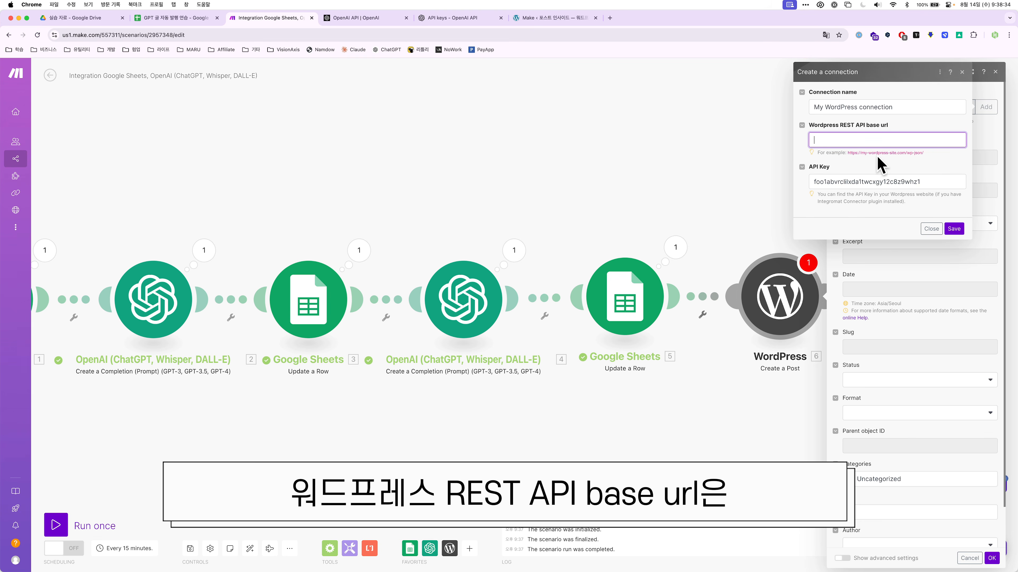
left_click_drag(849, 153, 926, 170)
left_click(932, 164)
scroll(931, 164, "up", 5)
left_click(924, 177)
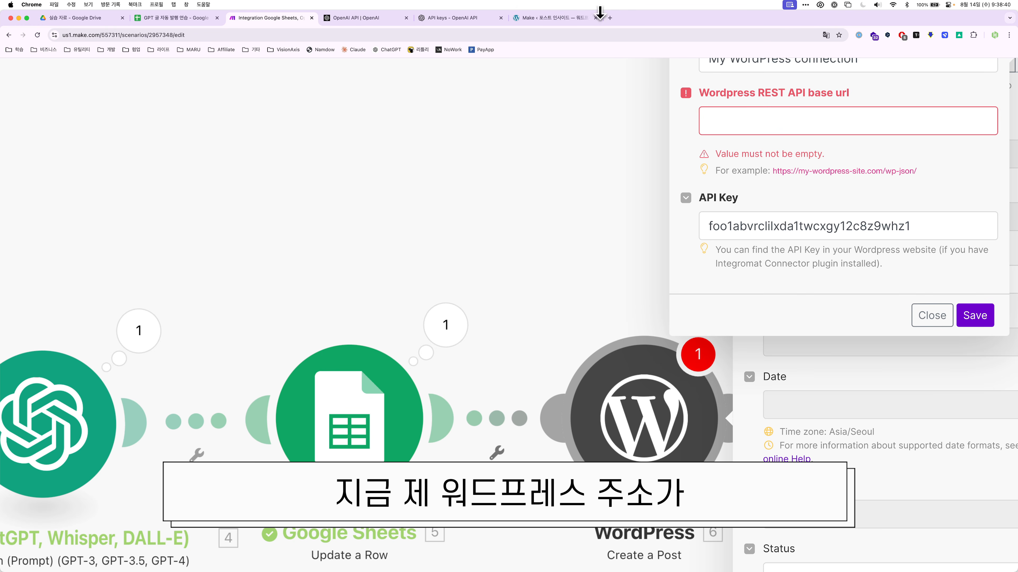
left_click(577, 18)
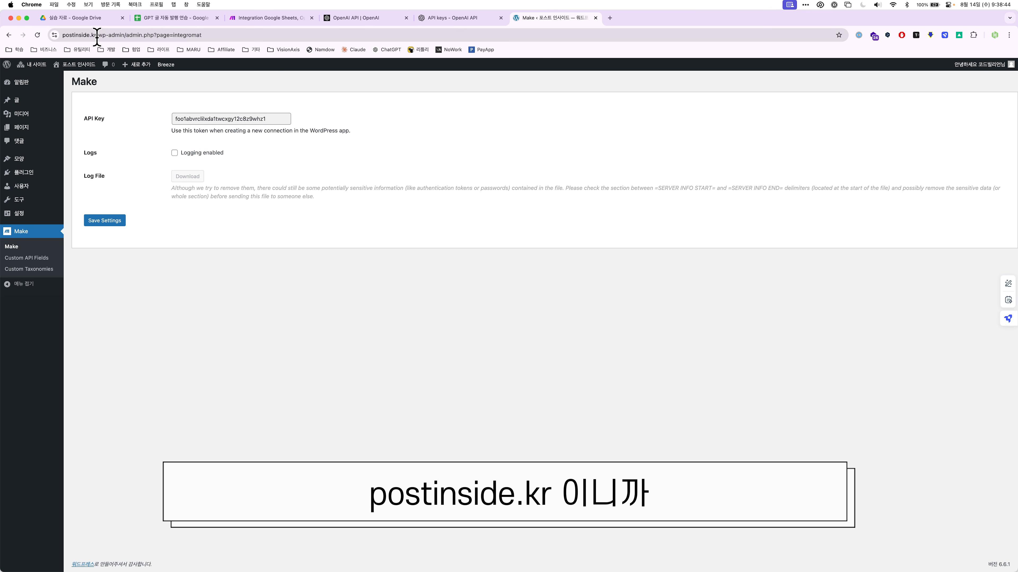
left_click_drag(96, 35, 43, 35)
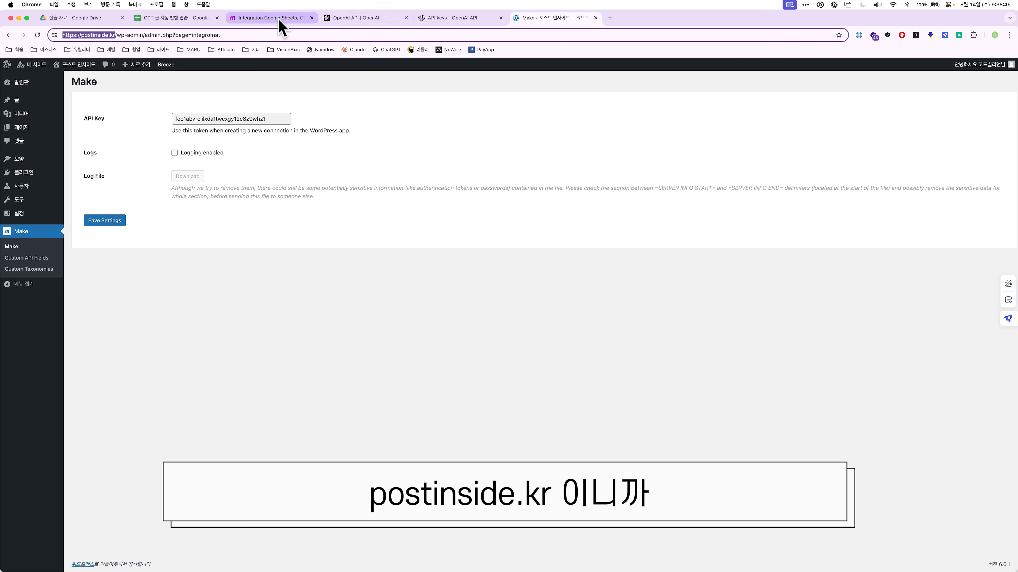
left_click(271, 18)
left_click(739, 120)
key("super+v")
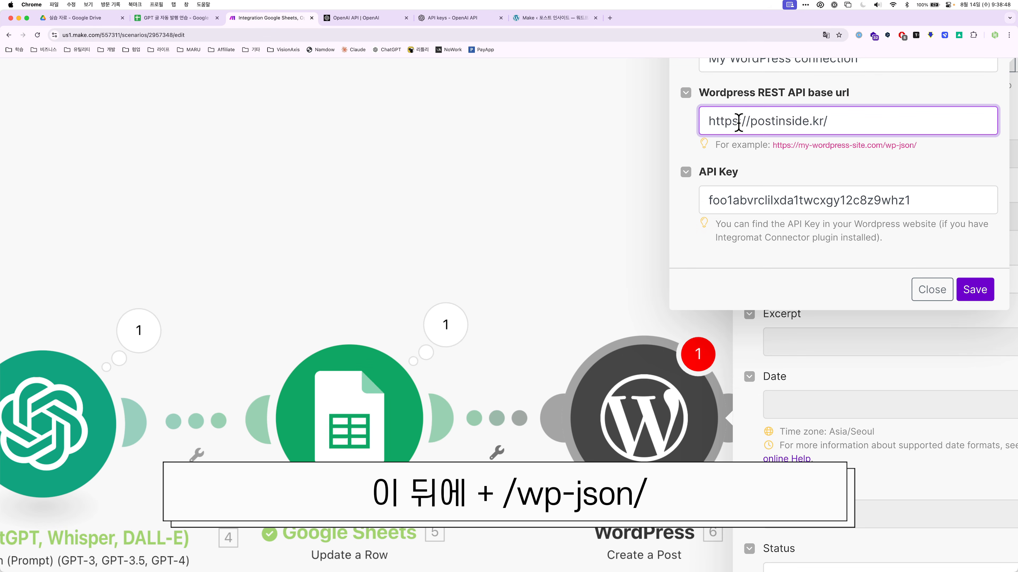
type("wp-json/")
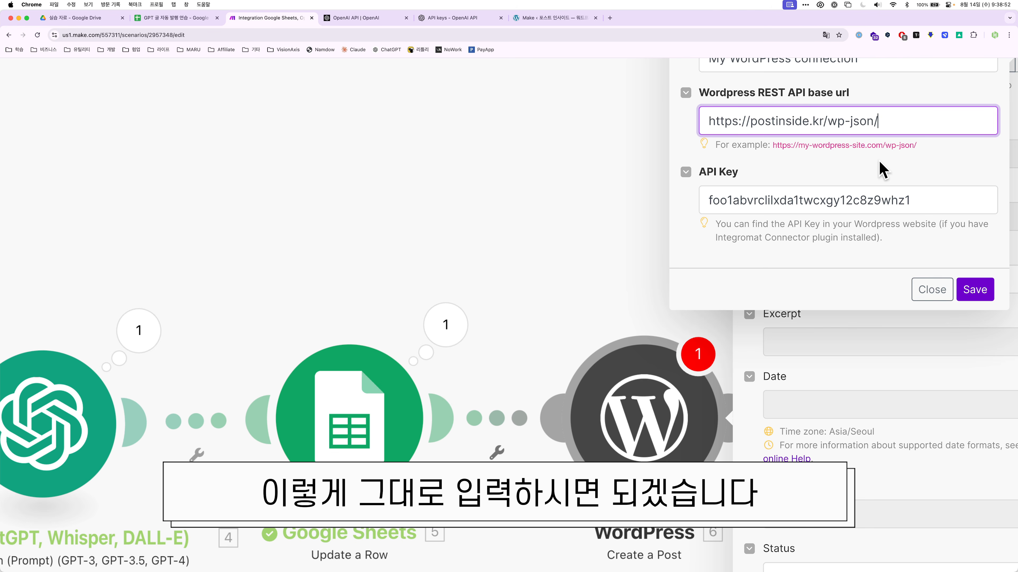
left_click(974, 289)
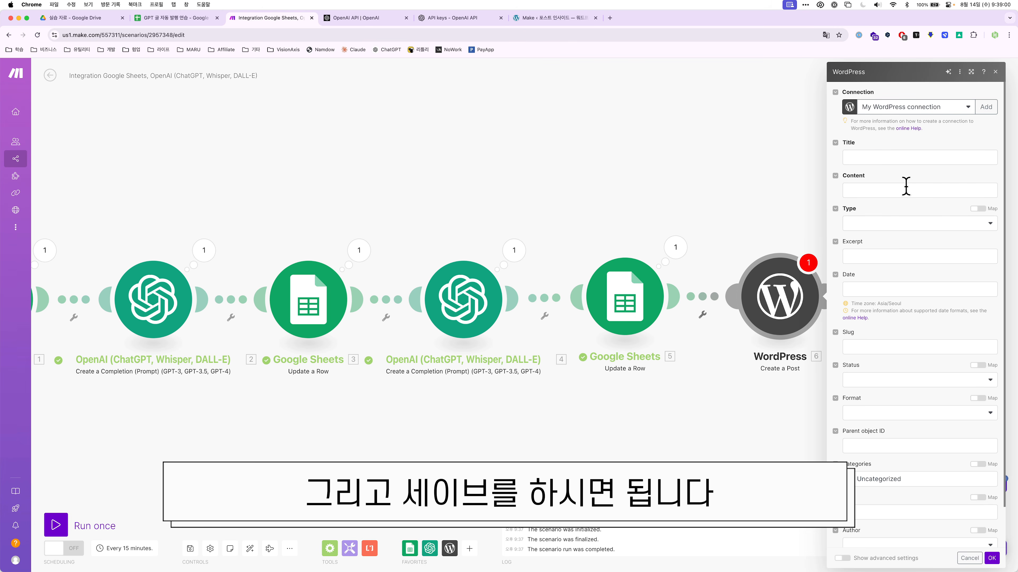
Step: Map the post title to 주제 (A) from the Watch New Rows module and the content to Result from OpenAI module 4
left_click(888, 156)
scroll(794, 268, "down", 5)
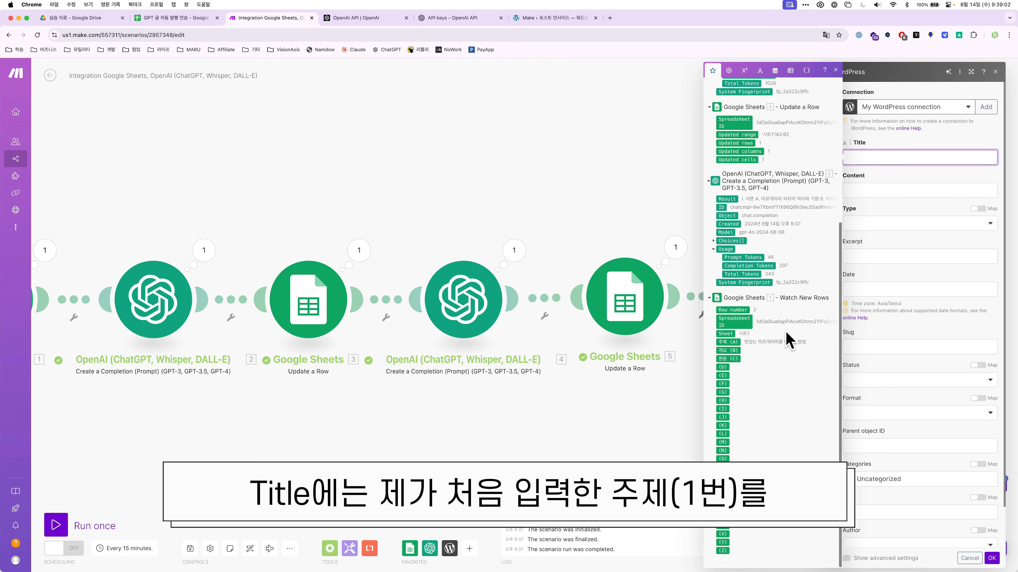
left_click(735, 343)
left_click(886, 192)
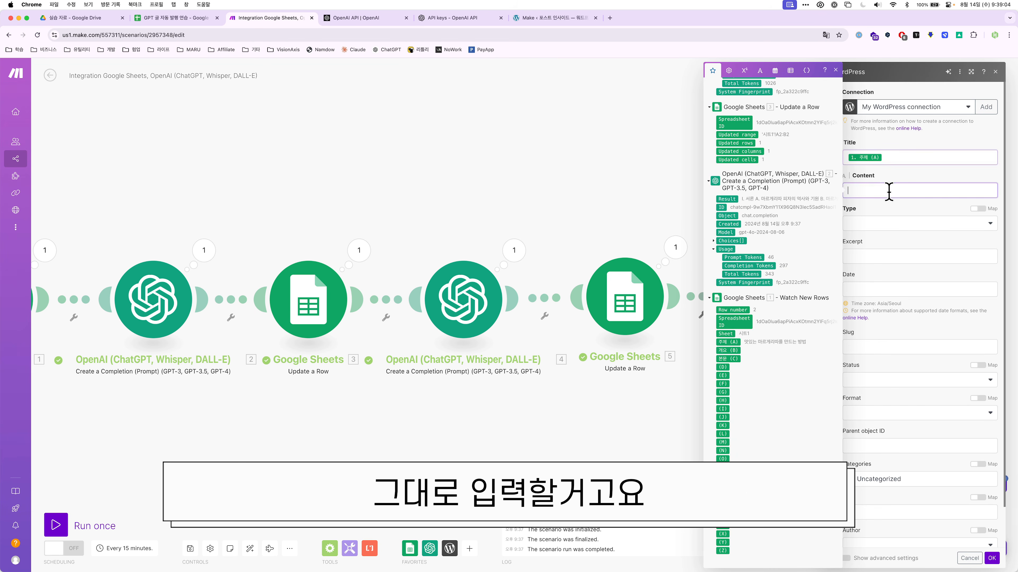
scroll(817, 213, "up", 3)
scroll(817, 212, "up", 2)
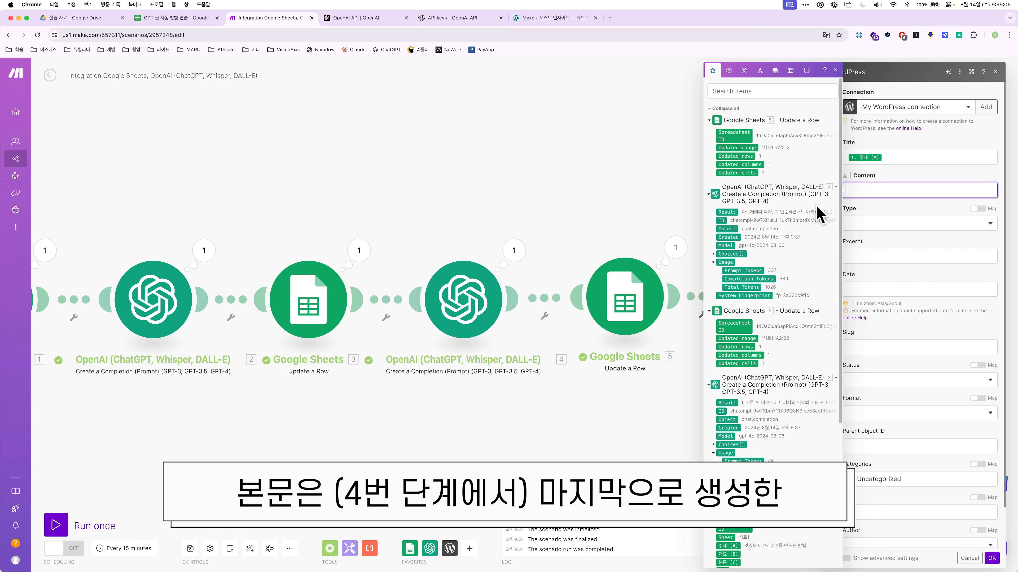
left_click(737, 213)
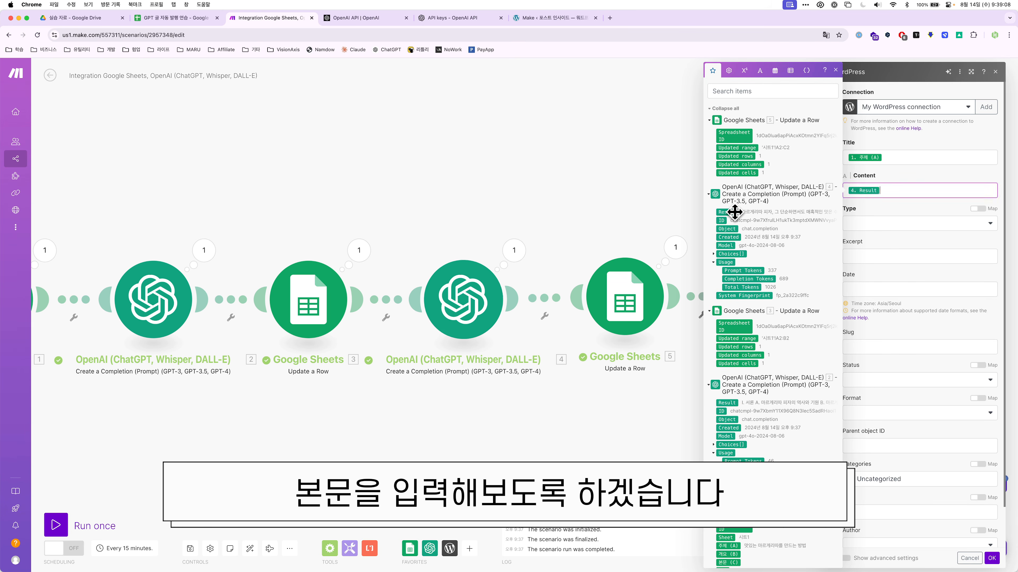
Step: Set the post's type to 글 and its status to Publish, and confirm the WordPress module settings
left_click(898, 224)
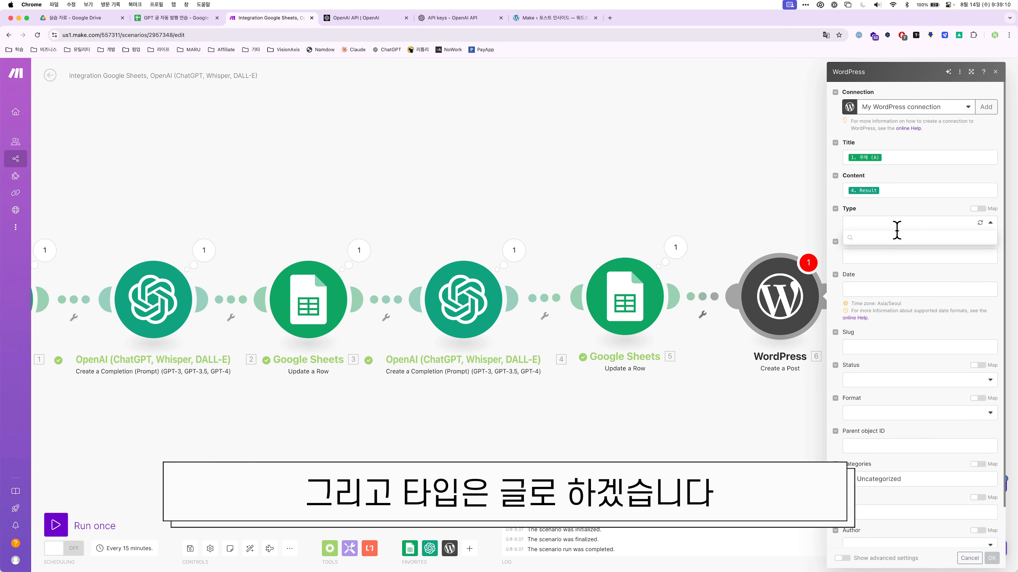
left_click(885, 252)
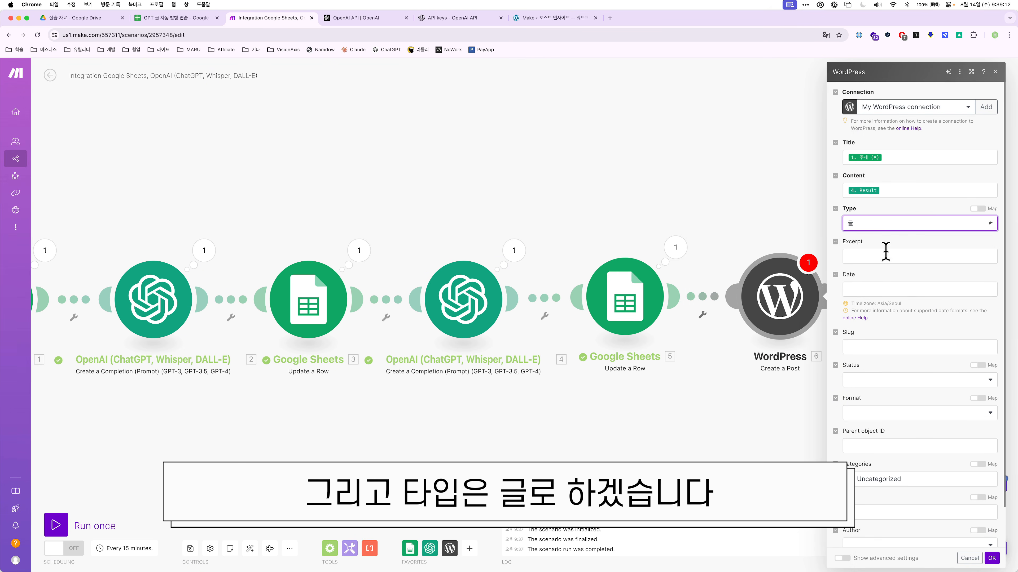
scroll(891, 257, "down", 2)
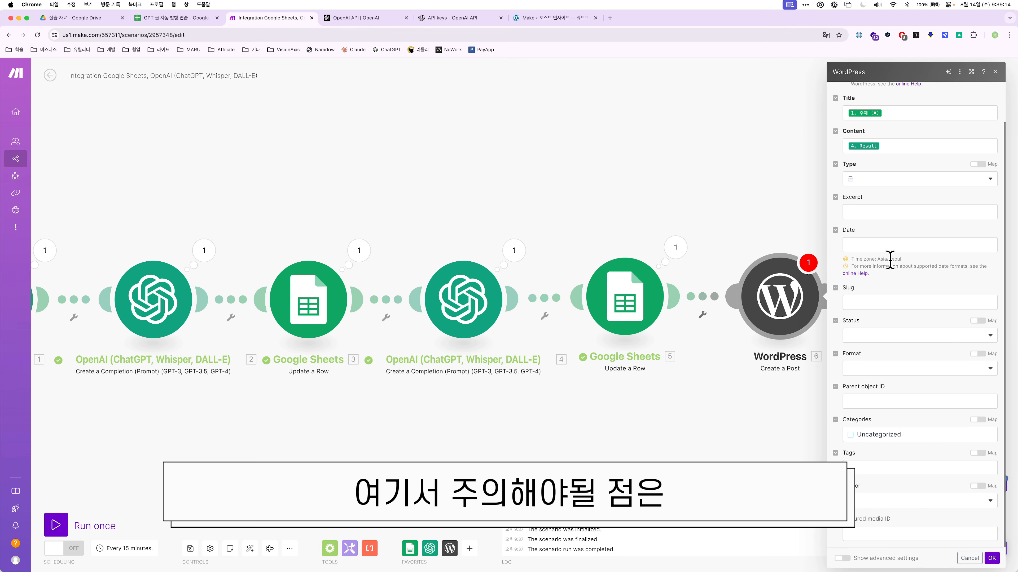
left_click(891, 340)
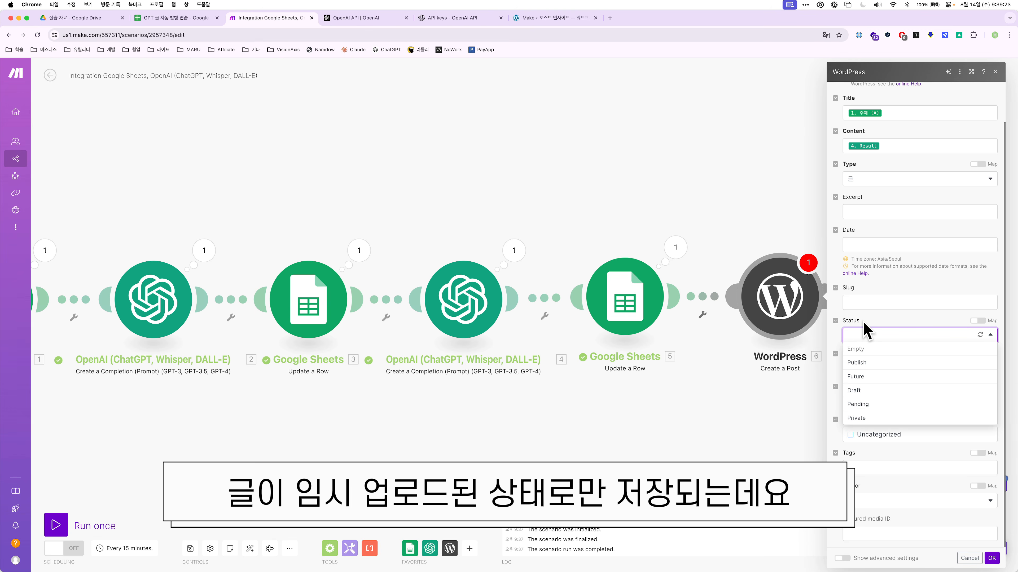
left_click(869, 363)
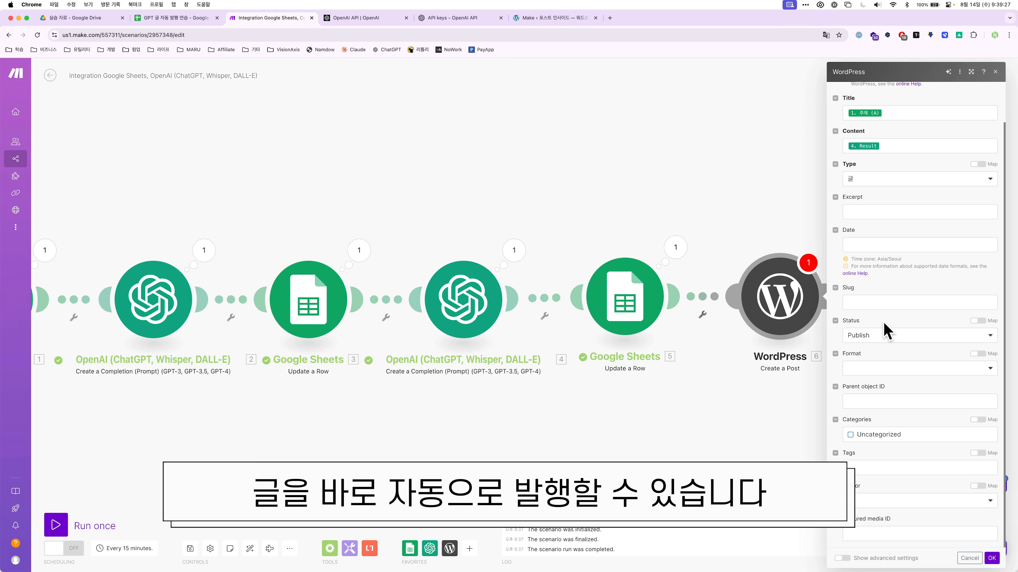
scroll(887, 326, "up", 2)
scroll(888, 325, "down", 2)
left_click(991, 558)
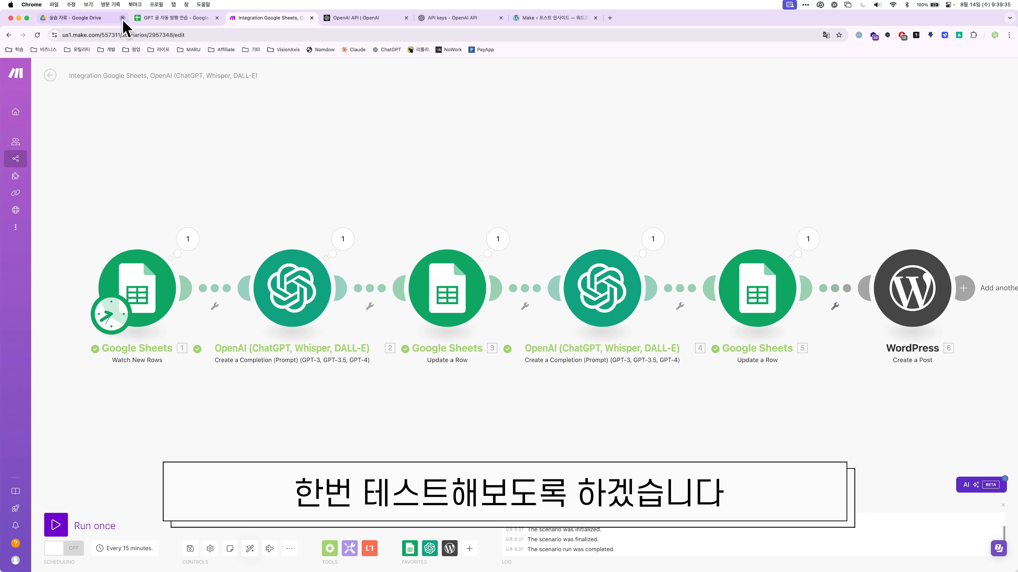
Step: Enter the topic 맛있는 알리오올리오를 만드는 방법 in cell A3 of the spreadsheet and run the Make scenario once
left_click(96, 19)
left_click(164, 19)
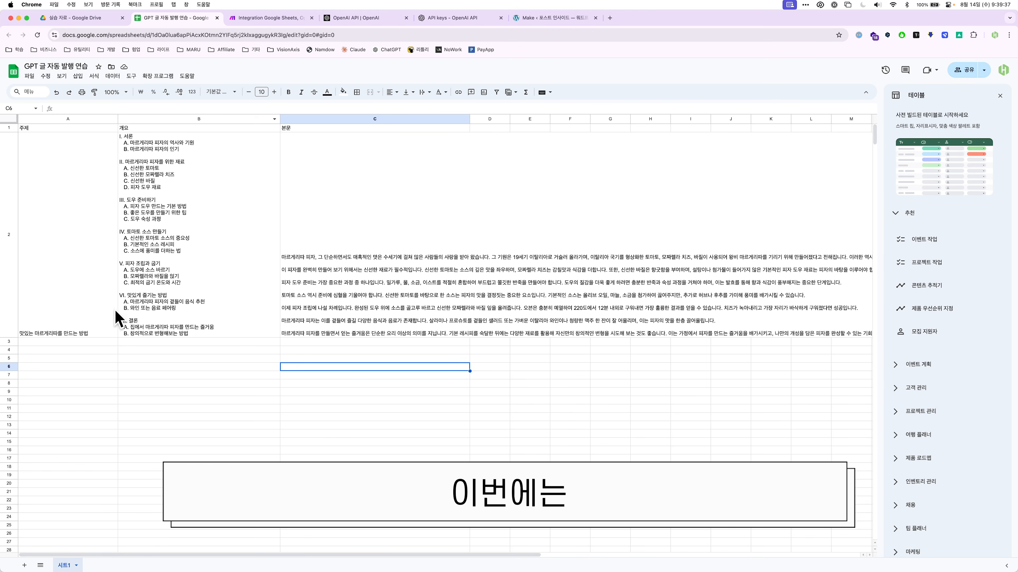
left_click(102, 344)
type("ak")
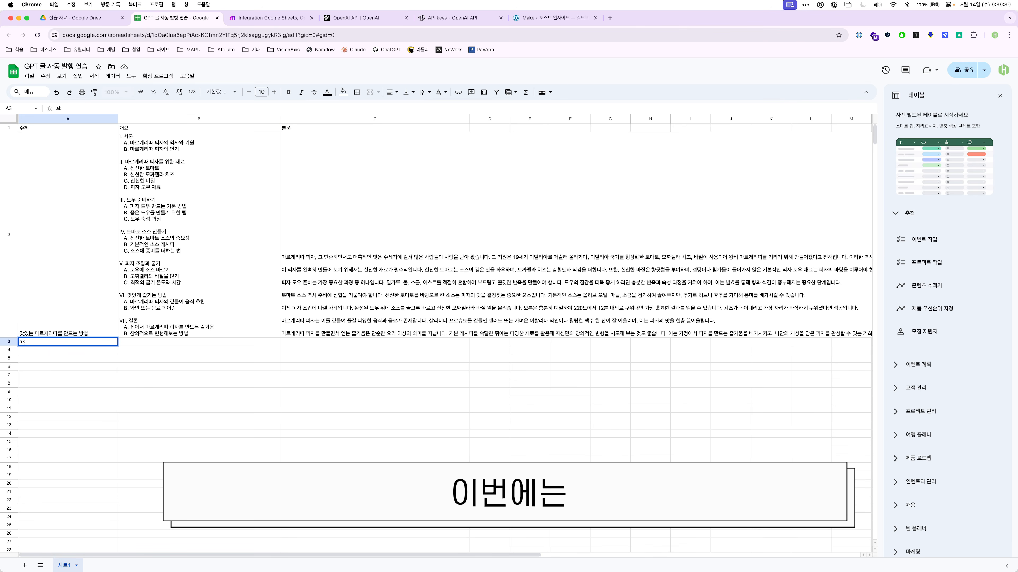
type("tdlt")
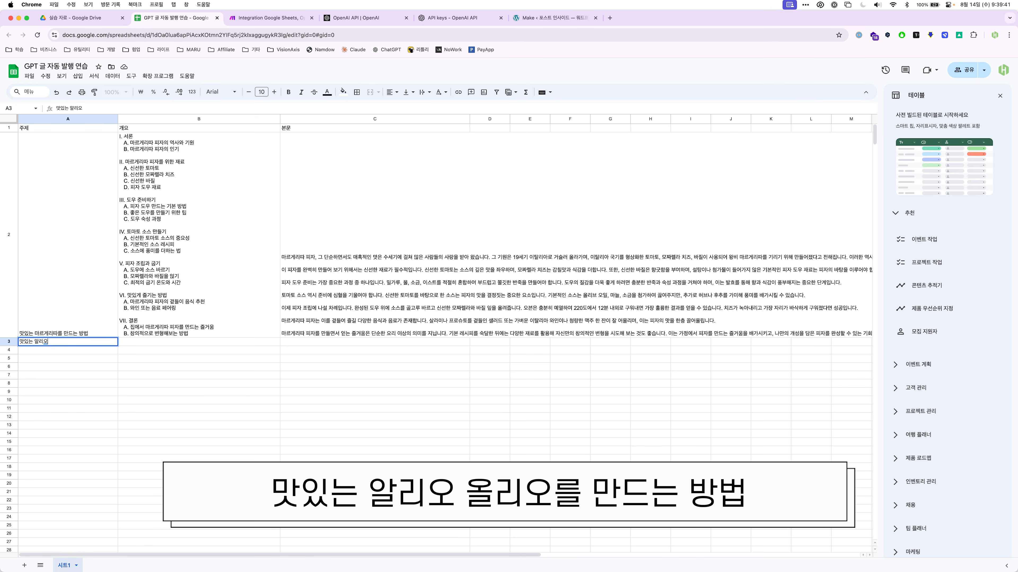
type("는 알리오올리오를 만드는 방법")
key("Return")
left_click(285, 17)
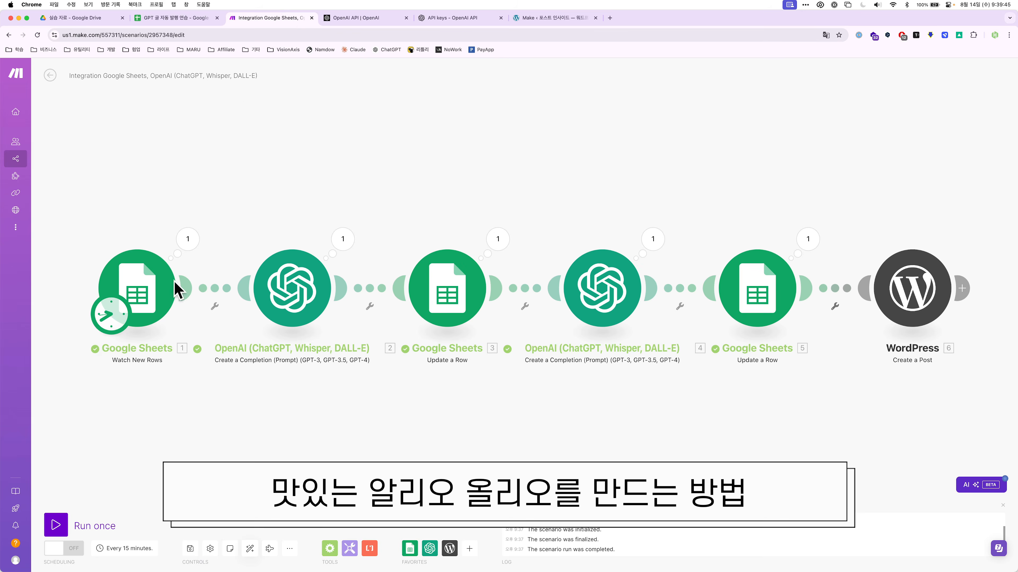
left_click(55, 526)
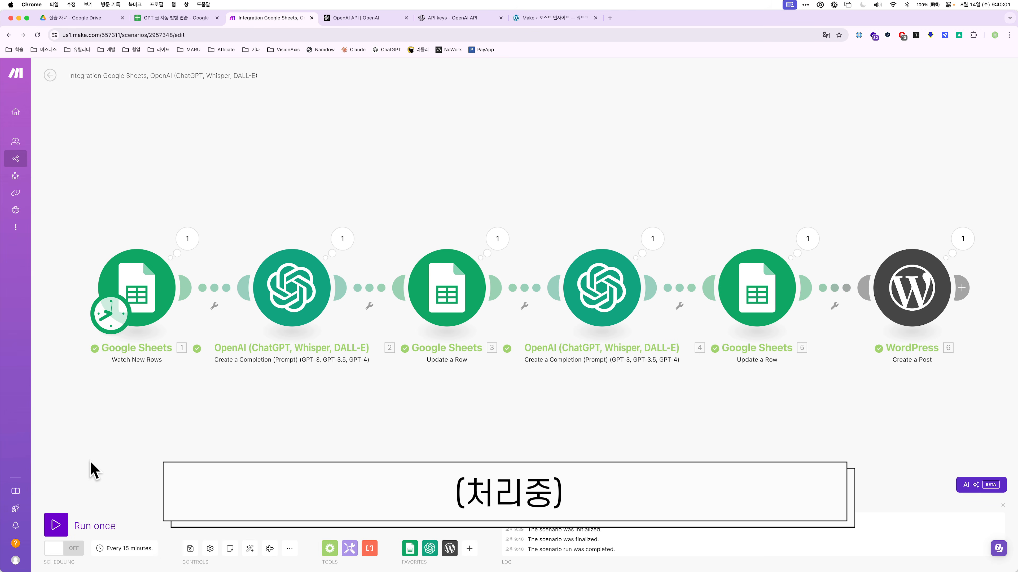
Step: Switch to WordPress, open the list of posts and read through the published 맛있는 알리오올리오를 만드는 방법 post
left_click(532, 18)
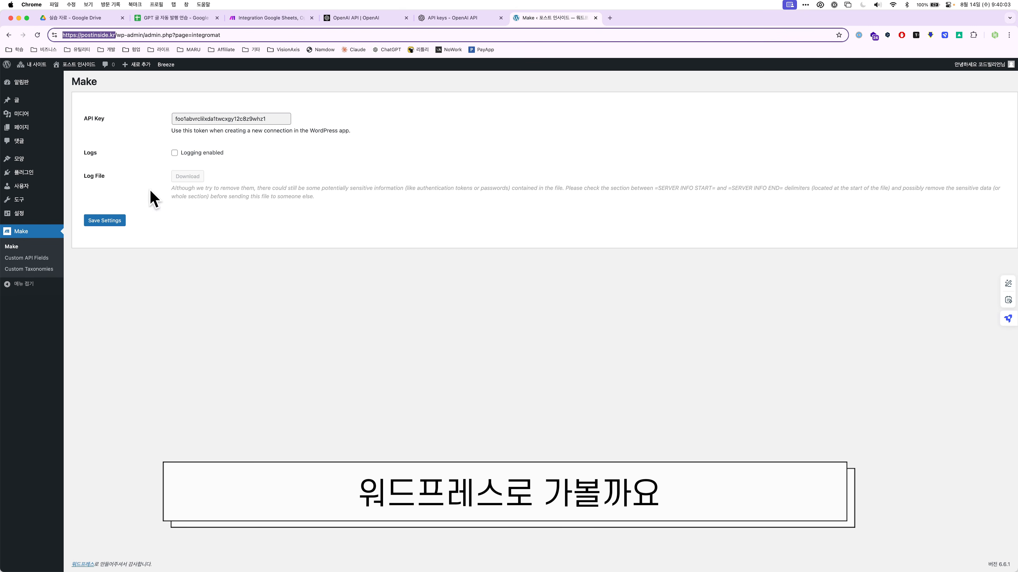
left_click(25, 101)
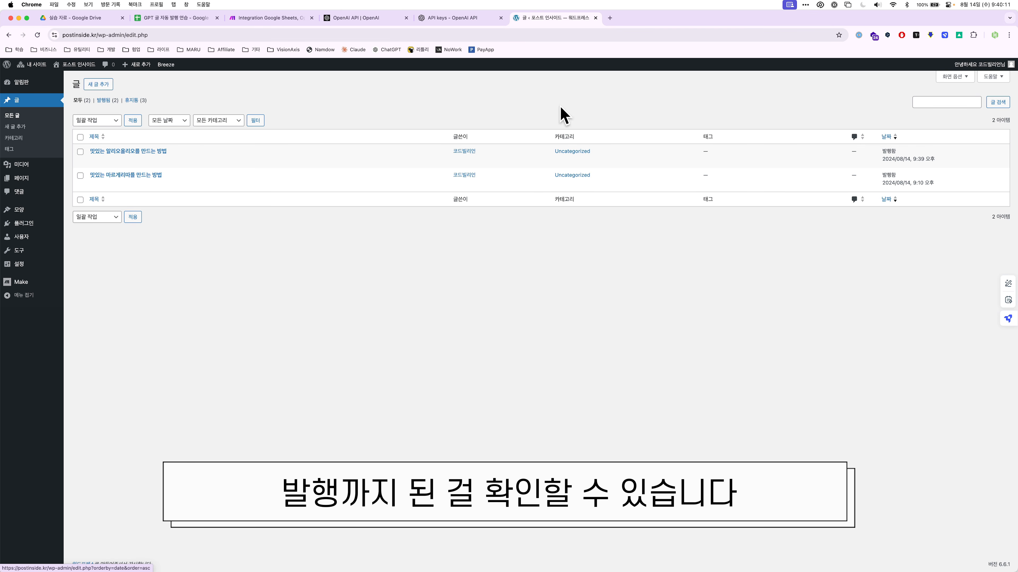
left_click(179, 161)
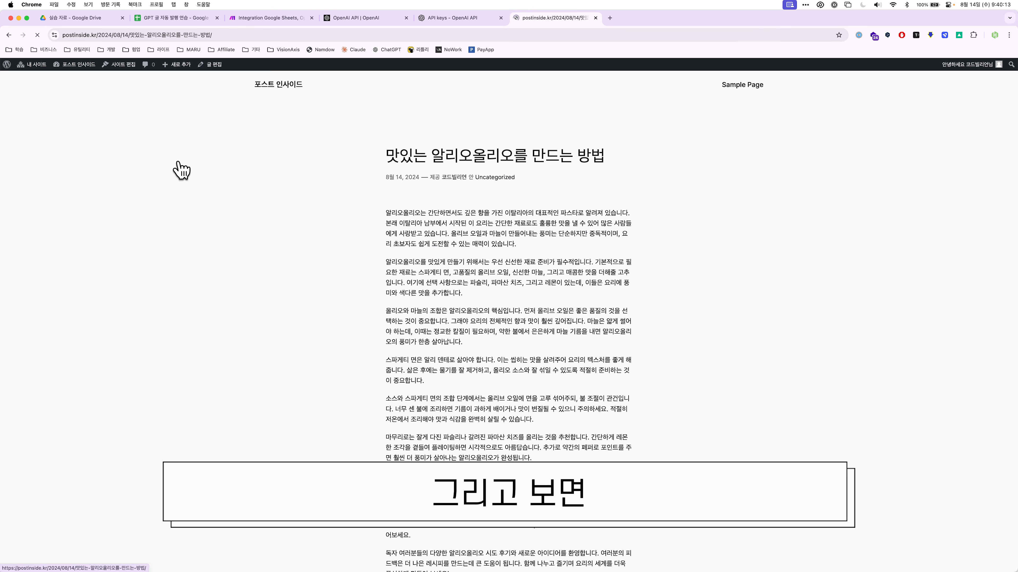
scroll(314, 230, "down", 5)
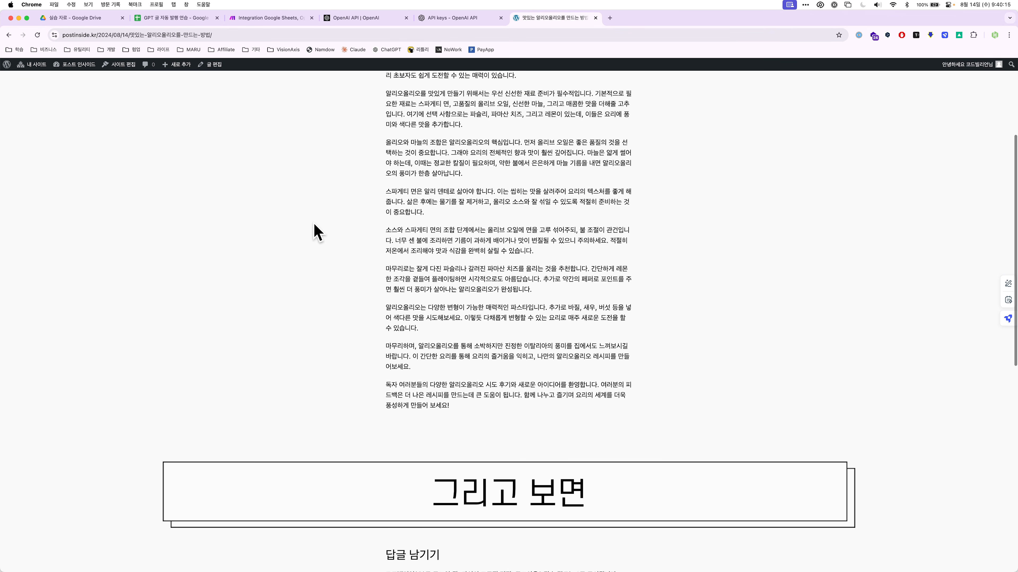
scroll(318, 232, "up", 5)
scroll(344, 208, "down", 1)
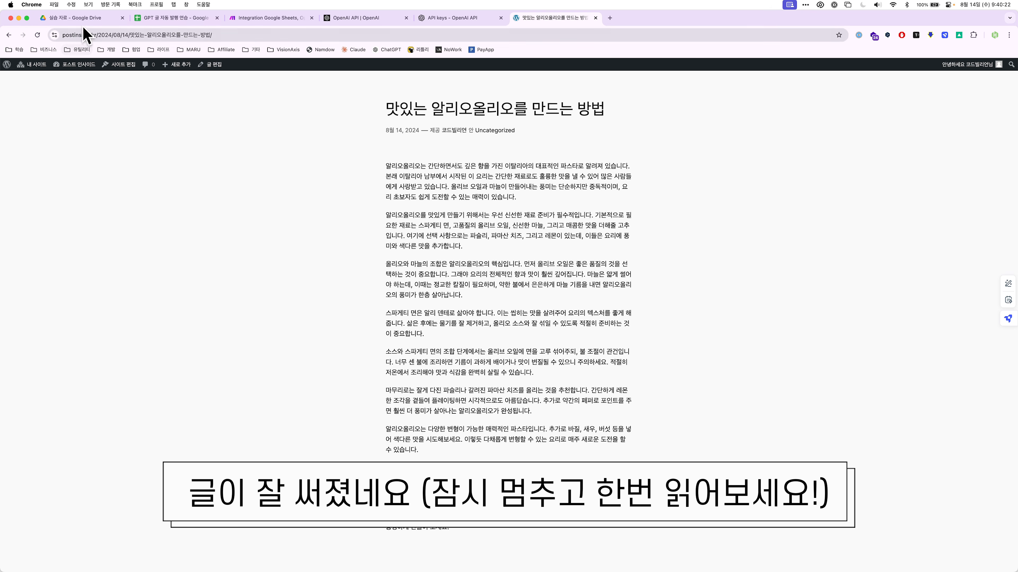
Step: Review the generated outline and post text for 맛있는 알리오올리오를 만드는 방법 in the spreadsheet, and return to the Make scenario
left_click(250, 19)
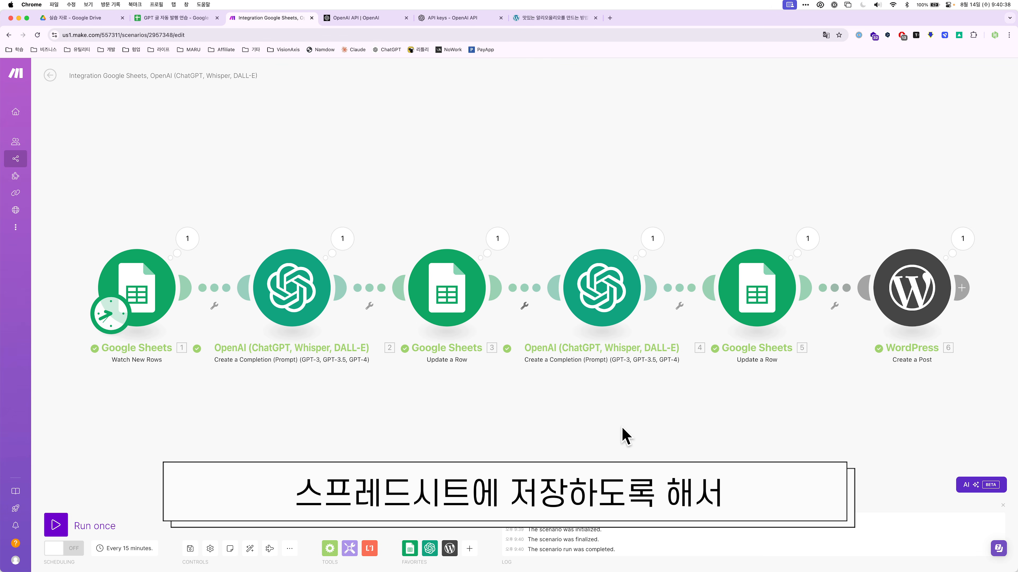
left_click(187, 19)
scroll(224, 311, "down", 1)
scroll(225, 311, "down", 4)
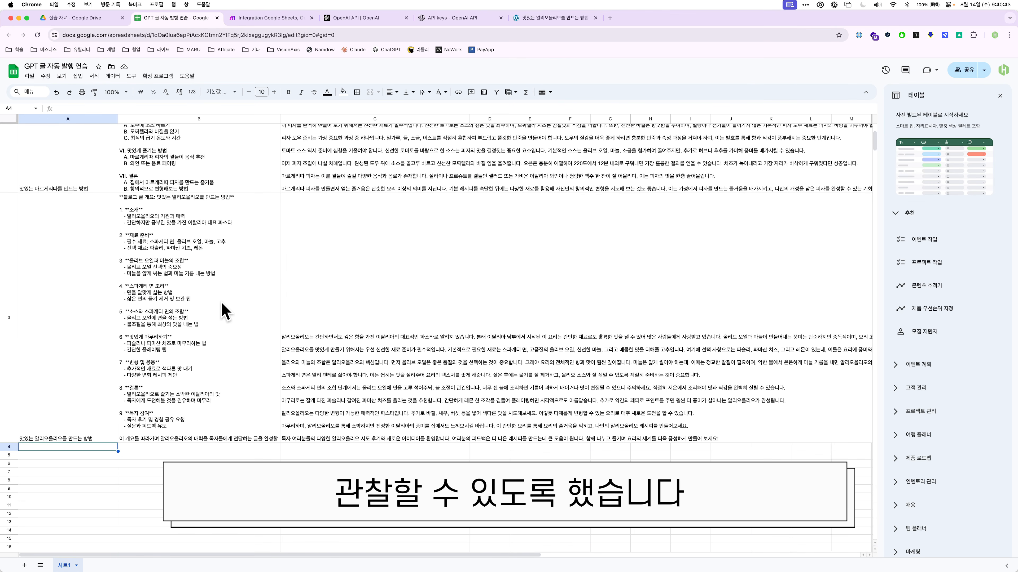
scroll(225, 311, "down", 2)
left_click(293, 21)
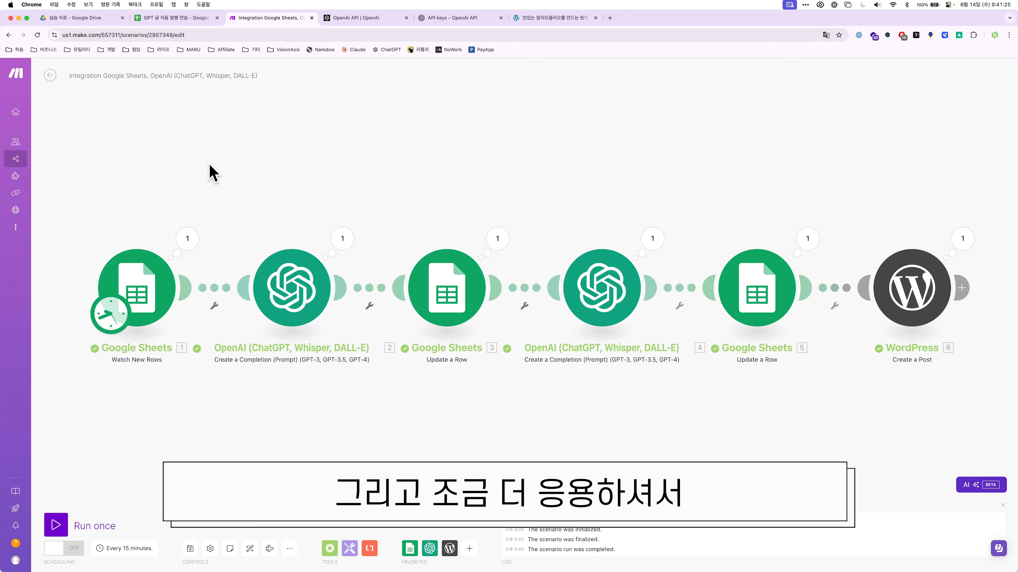
Step: Examine the topics in the 주제 column of the spreadsheet alongside their outlines and post texts
left_click(172, 19)
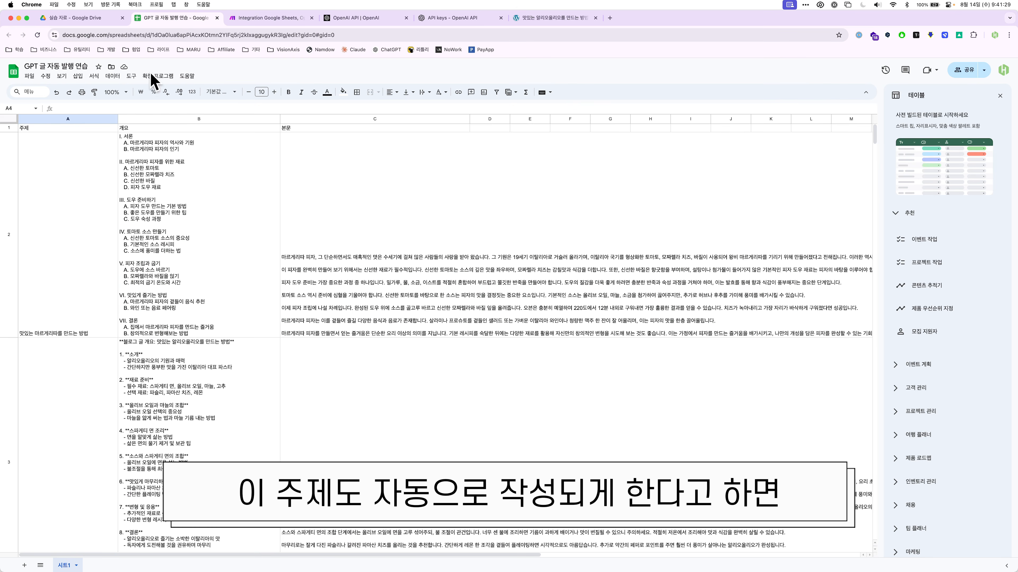
left_click(91, 193)
scroll(90, 289, "down", 3)
left_click(91, 288)
scroll(91, 288, "down", 3)
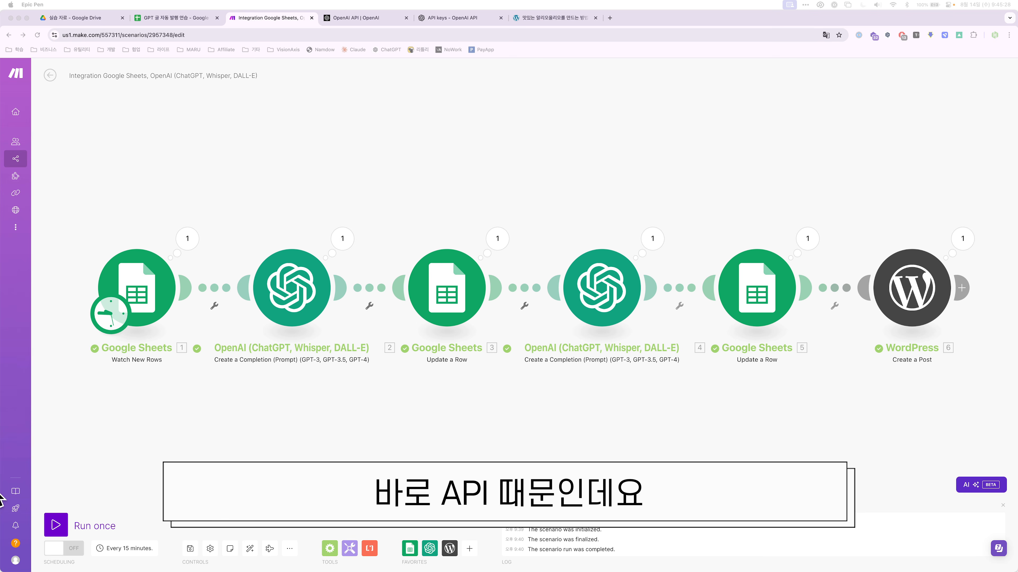
Step: Using Epic Pen over the Make scenario, circle Google Sheets modules 1 and 3 and draw forward arrows linking modules 1 through 4
left_click_drag(113, 377, 162, 374)
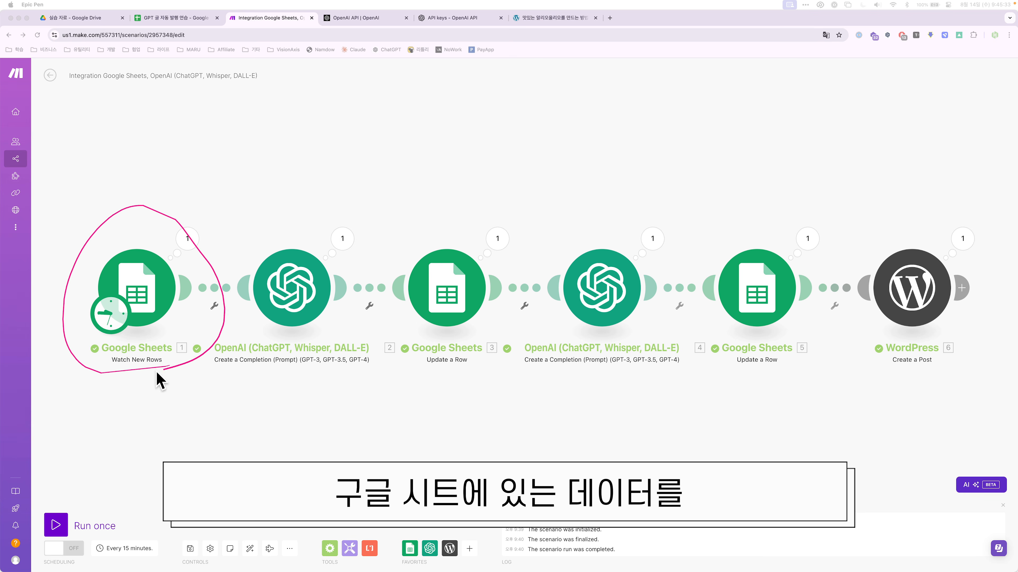
mouse_move(196, 285)
left_mouse_down()
mouse_move(236, 294)
mouse_move(232, 285)
left_mouse_up()
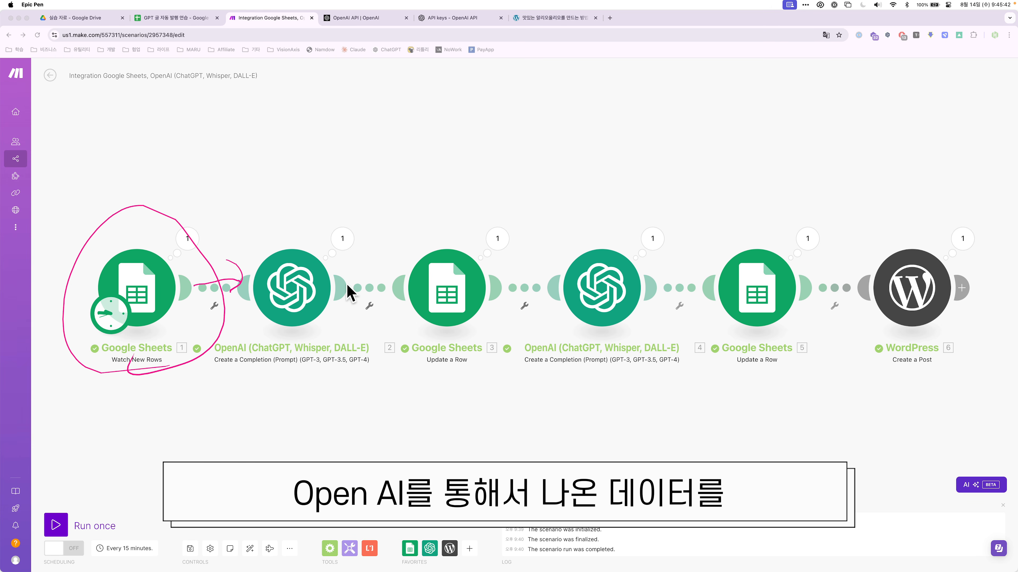
mouse_move(345, 288)
left_mouse_down()
mouse_move(390, 297)
mouse_move(385, 304)
left_mouse_up()
mouse_move(505, 345)
left_mouse_down()
mouse_move(396, 345)
mouse_move(467, 379)
mouse_move(441, 371)
left_mouse_up()
left_click_drag(511, 287, 552, 296)
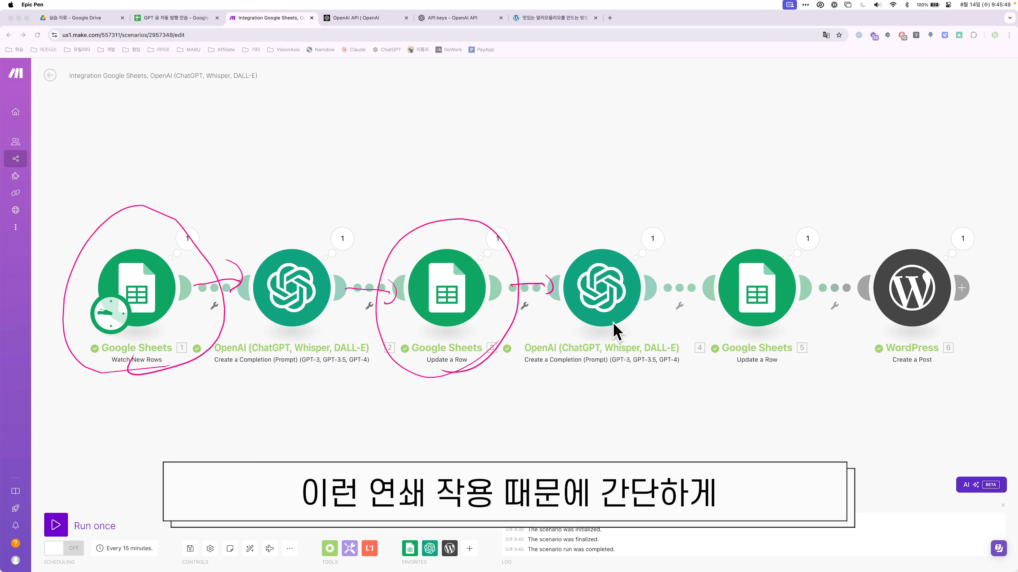
Step: Circle OpenAI module 4 and Google Sheets module 5, and draw an arrow from module 4 to module 5
mouse_move(612, 349)
left_mouse_down()
mouse_move(659, 228)
mouse_move(641, 346)
left_mouse_up()
mouse_move(681, 287)
left_mouse_down()
mouse_move(709, 288)
mouse_move(708, 298)
left_mouse_up()
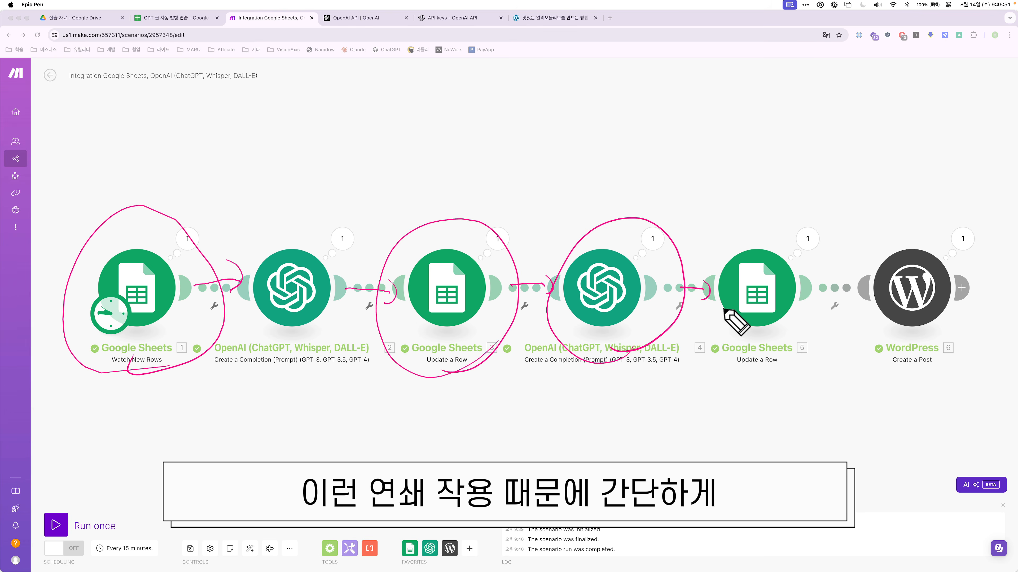
mouse_move(807, 355)
left_mouse_down()
mouse_move(775, 368)
mouse_move(814, 352)
left_mouse_up()
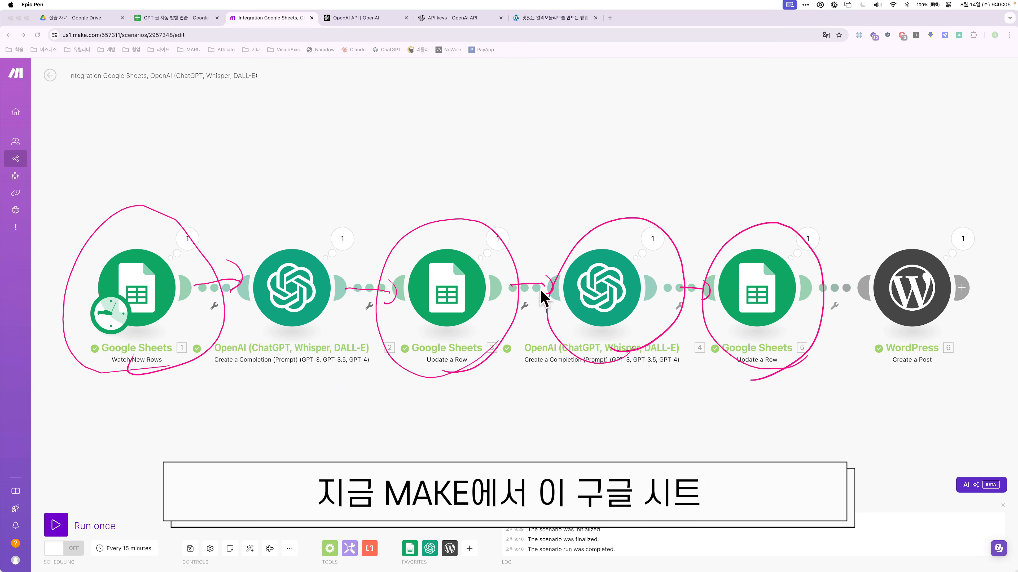
Step: Underline module 3's label, circle the OpenAI, ChatGPT, Whisper and DALL-E names under module 4, and mark the WordPress label
left_click_drag(416, 354, 466, 368)
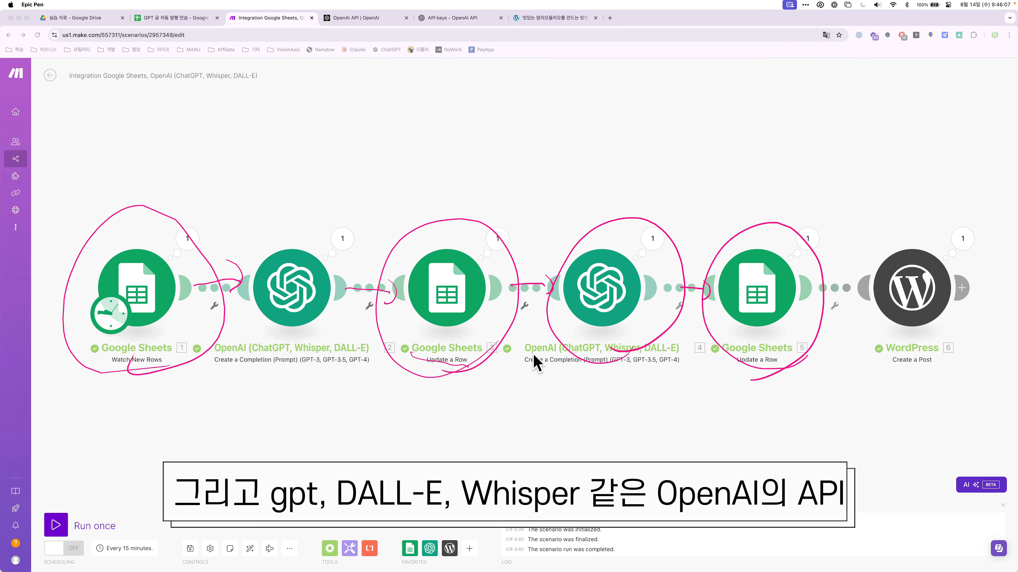
mouse_move(533, 356)
left_mouse_down()
mouse_move(566, 348)
mouse_move(607, 371)
left_mouse_up()
mouse_move(668, 364)
left_mouse_down()
mouse_move(633, 365)
mouse_move(622, 353)
left_mouse_up()
mouse_move(550, 352)
left_mouse_down()
mouse_move(540, 341)
mouse_move(540, 353)
left_mouse_up()
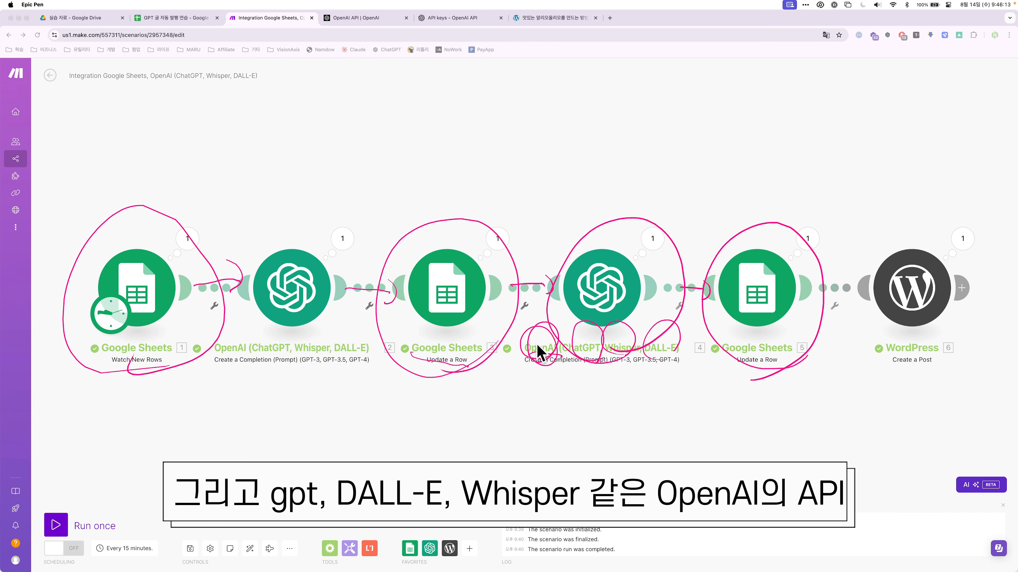
mouse_move(932, 370)
left_mouse_down()
mouse_move(893, 357)
mouse_move(906, 368)
left_mouse_up()
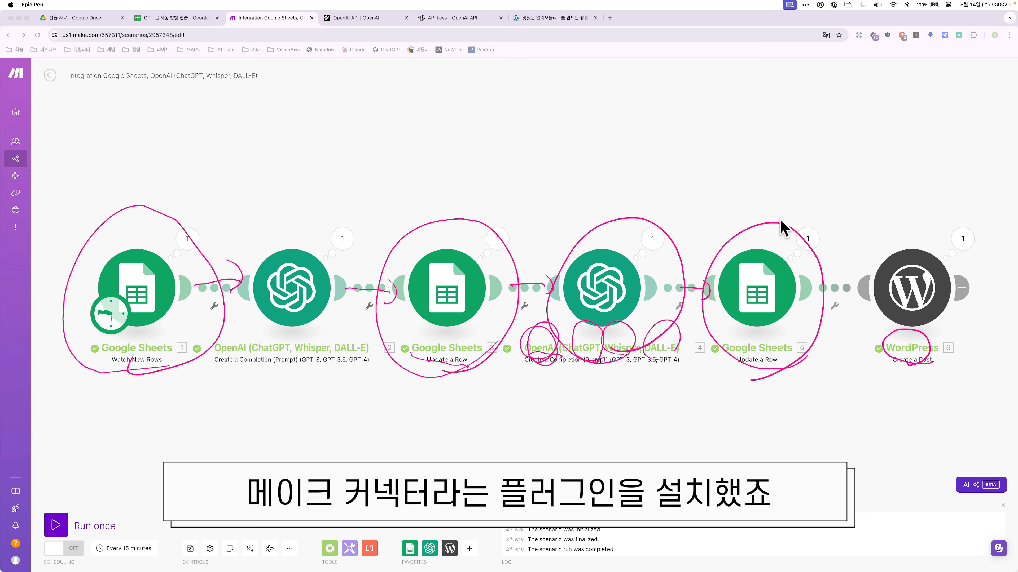
Step: Sketch two matching interlocking block shapes below Google Sheets module 5 and the WordPress module, and circle the WordPress module
mouse_move(739, 372)
left_mouse_down()
mouse_move(731, 461)
mouse_move(765, 441)
mouse_move(754, 421)
mouse_move(776, 399)
mouse_move(735, 378)
mouse_move(732, 457)
left_mouse_up()
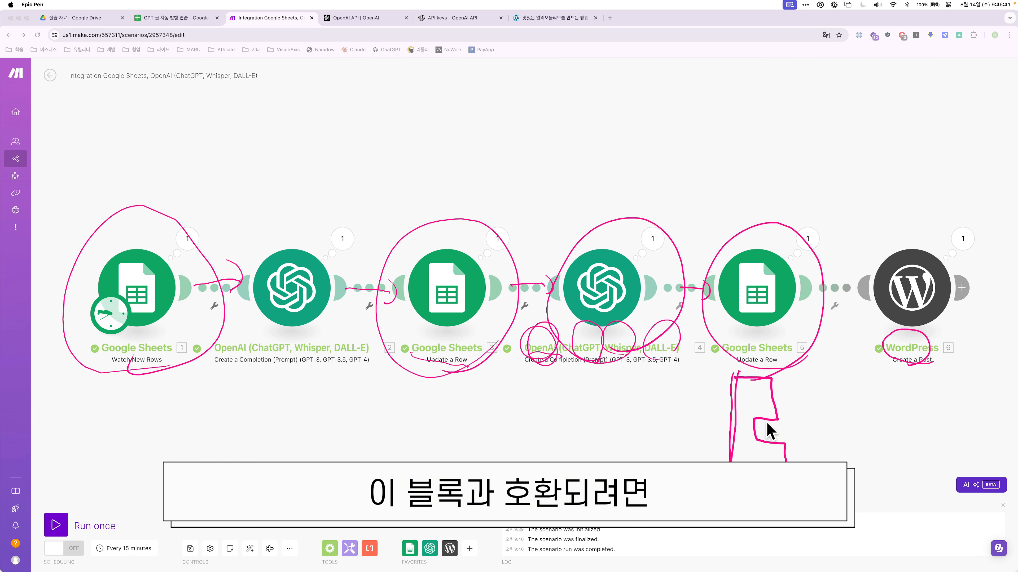
mouse_move(810, 420)
left_mouse_down()
mouse_move(854, 472)
mouse_move(868, 461)
mouse_move(853, 377)
mouse_move(826, 368)
mouse_move(821, 412)
mouse_move(805, 419)
left_mouse_up()
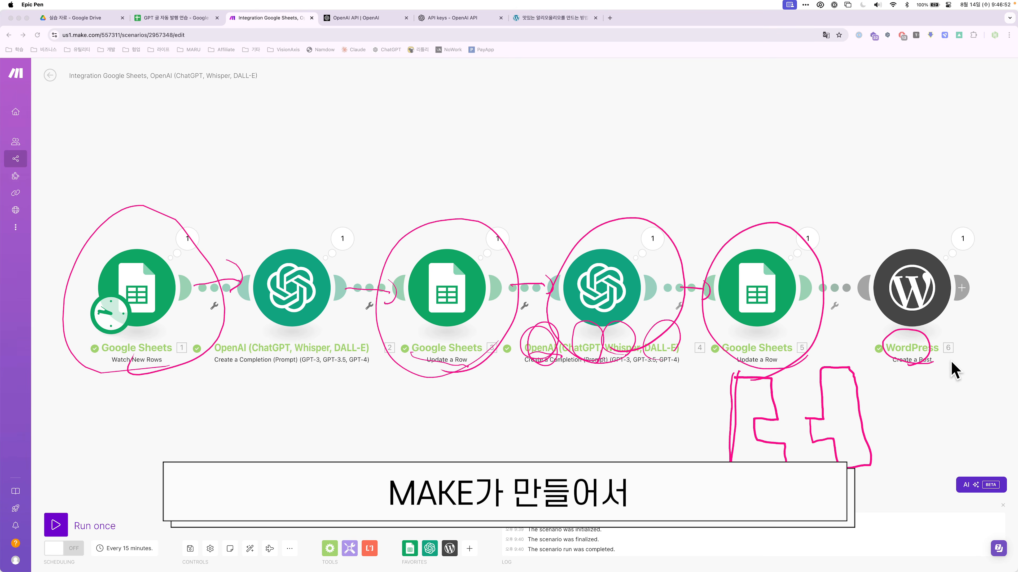
mouse_move(931, 381)
left_mouse_down()
mouse_move(918, 245)
mouse_move(916, 366)
left_mouse_up()
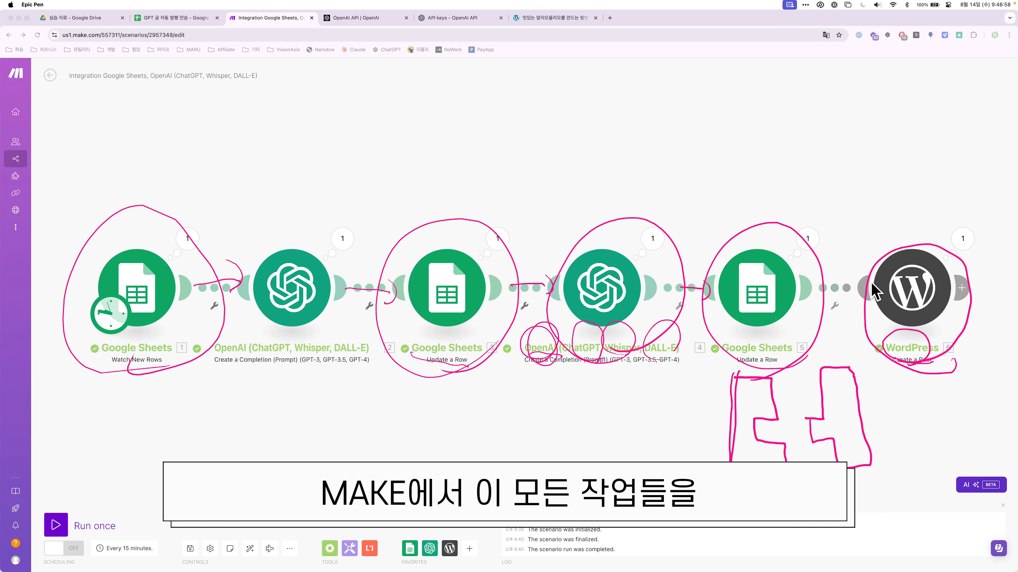
Step: Draw curved arrows above the modules leading backward from WordPress module 6 through each module to Google Sheets module 1
left_click_drag(889, 264, 821, 260)
left_click_drag(719, 245, 656, 252)
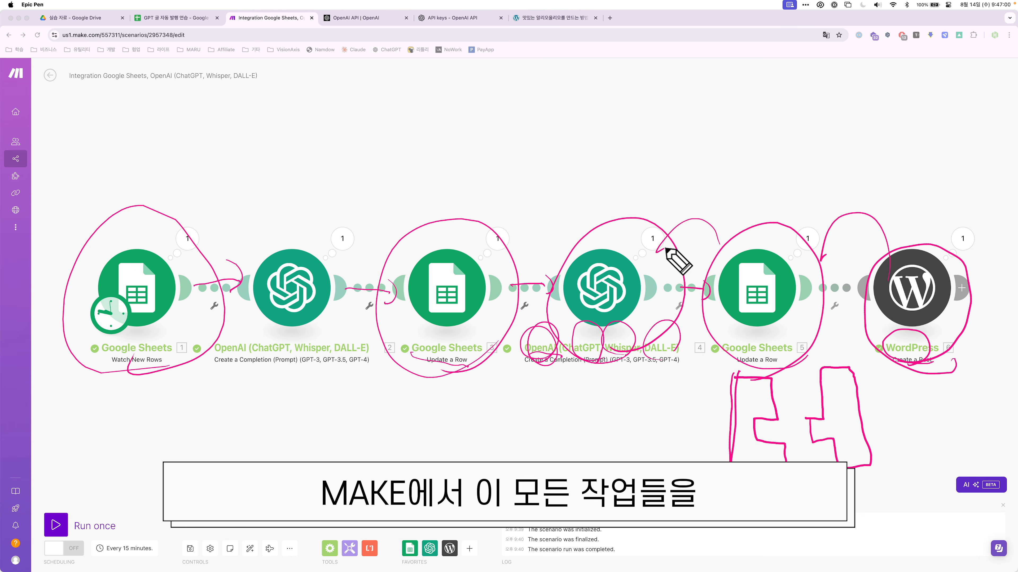
left_click_drag(591, 252, 514, 246)
mouse_move(425, 258)
left_mouse_down()
mouse_move(391, 234)
mouse_move(328, 257)
mouse_move(206, 266)
left_mouse_up()
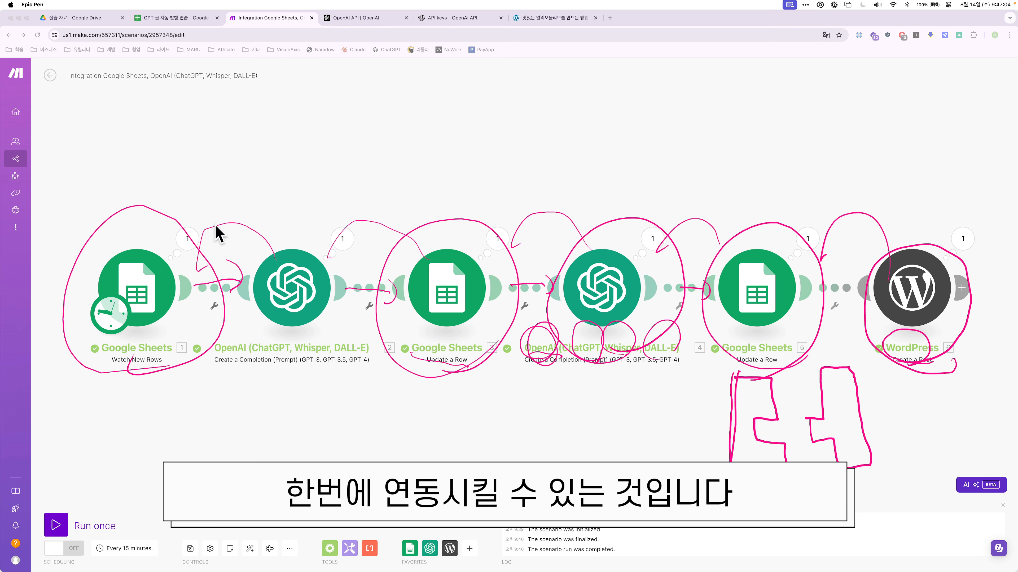